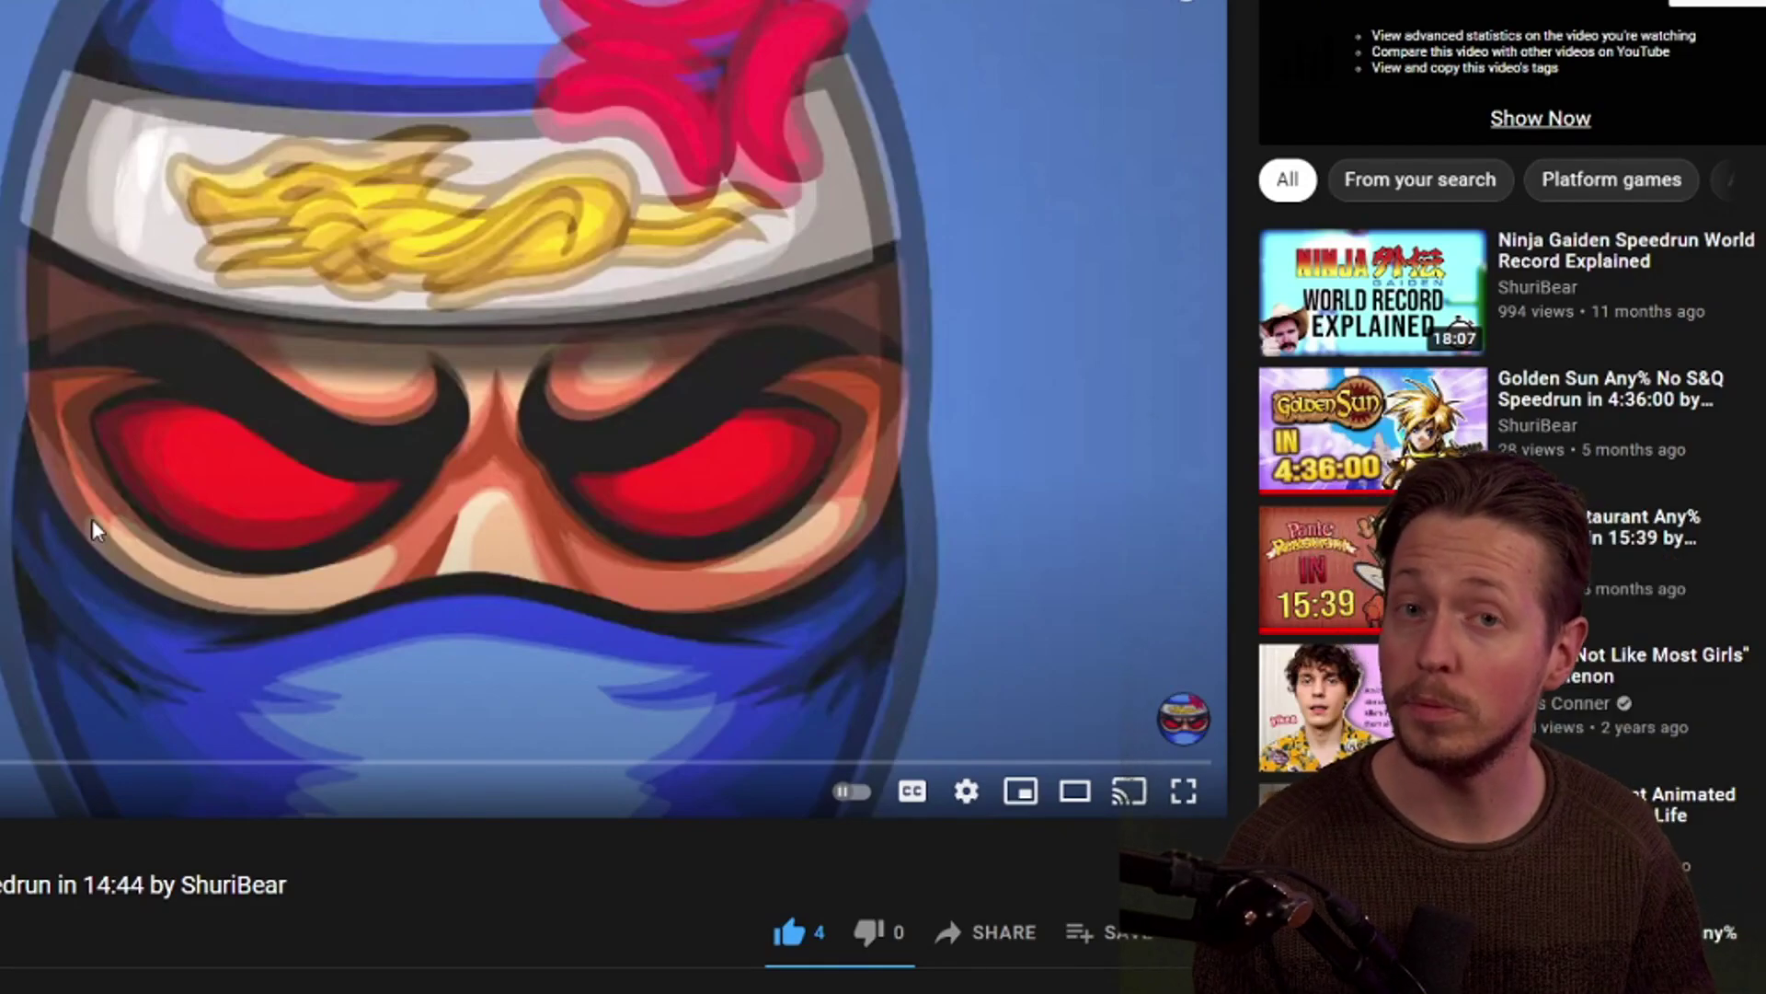
# Step: Copy the speedrun video's youtu.be share link, then bring up Windows search
pyautogui.click(998, 947)
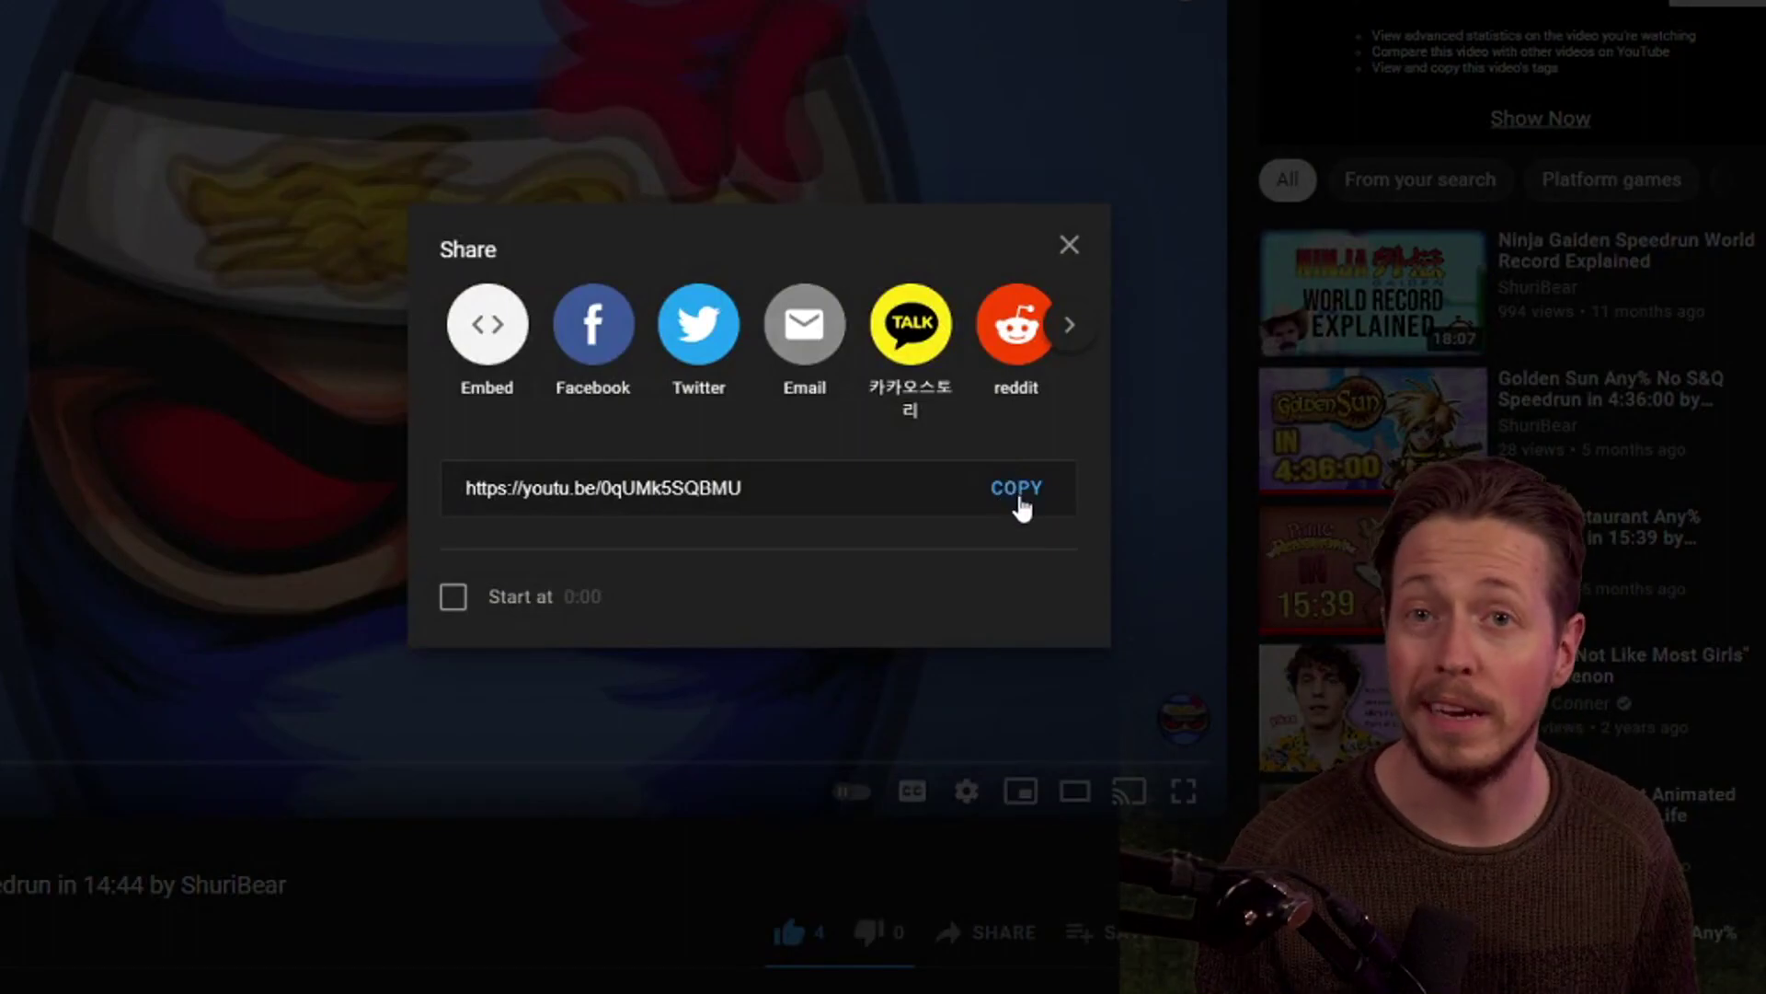
pyautogui.click(1017, 489)
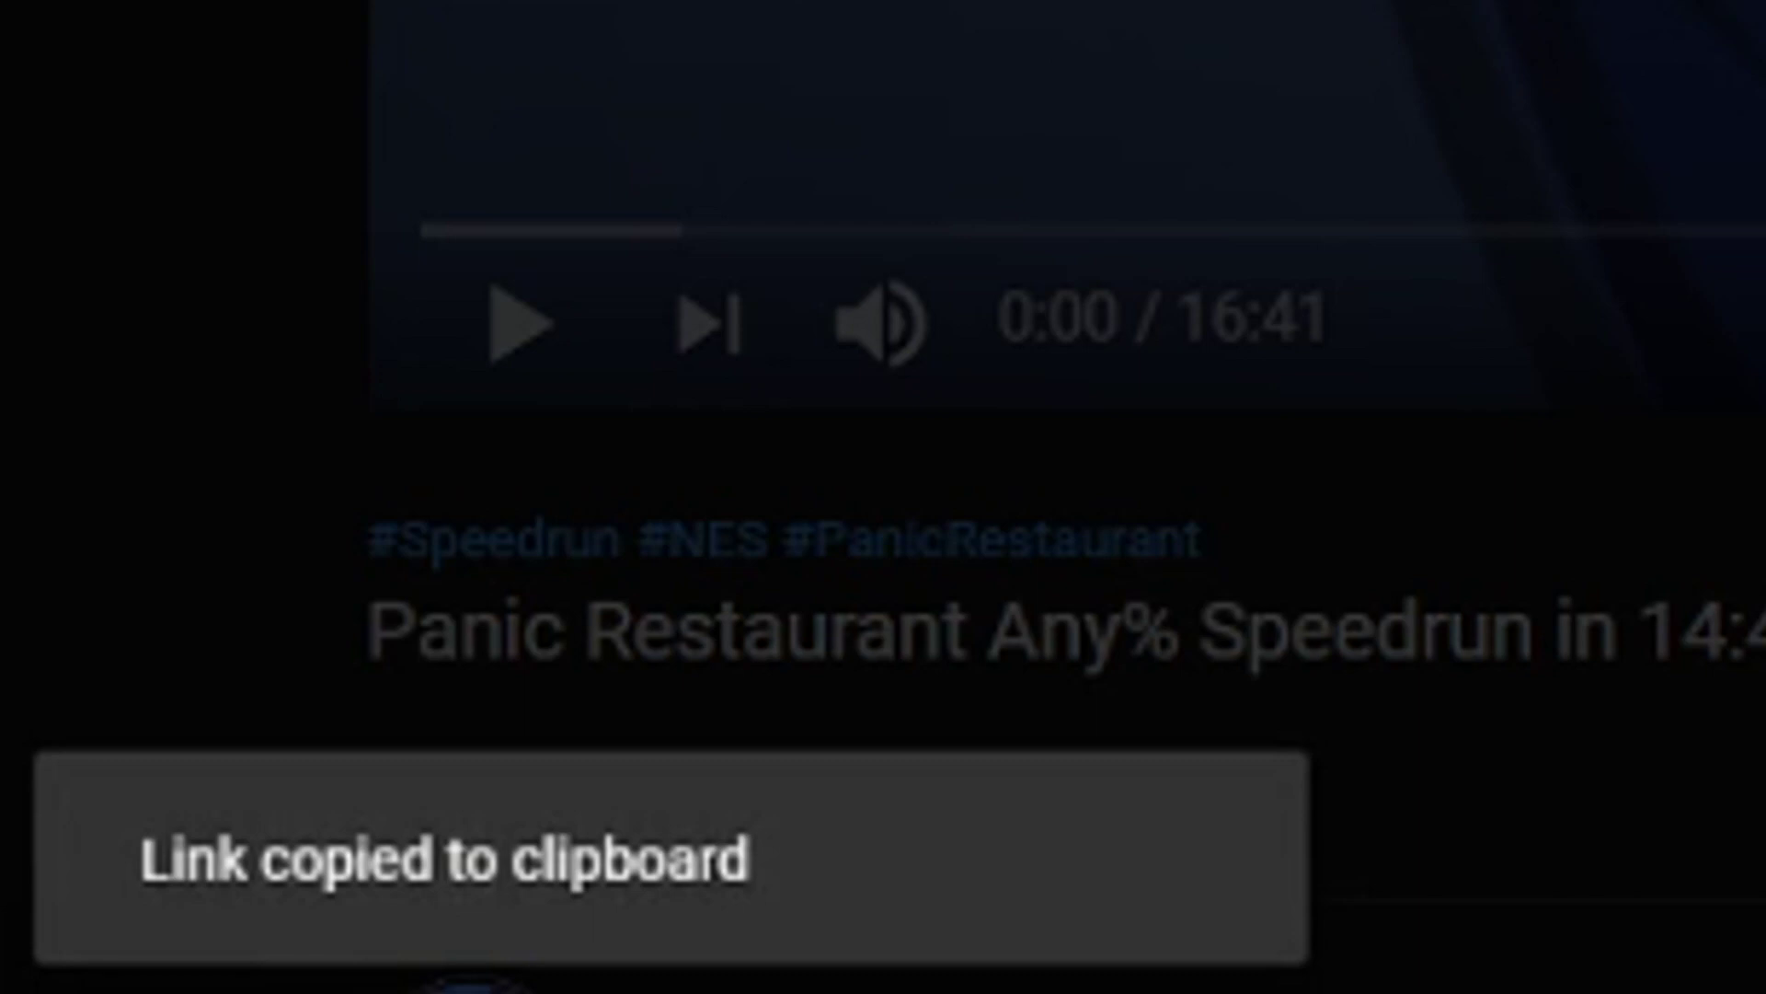
pyautogui.press('Escape')
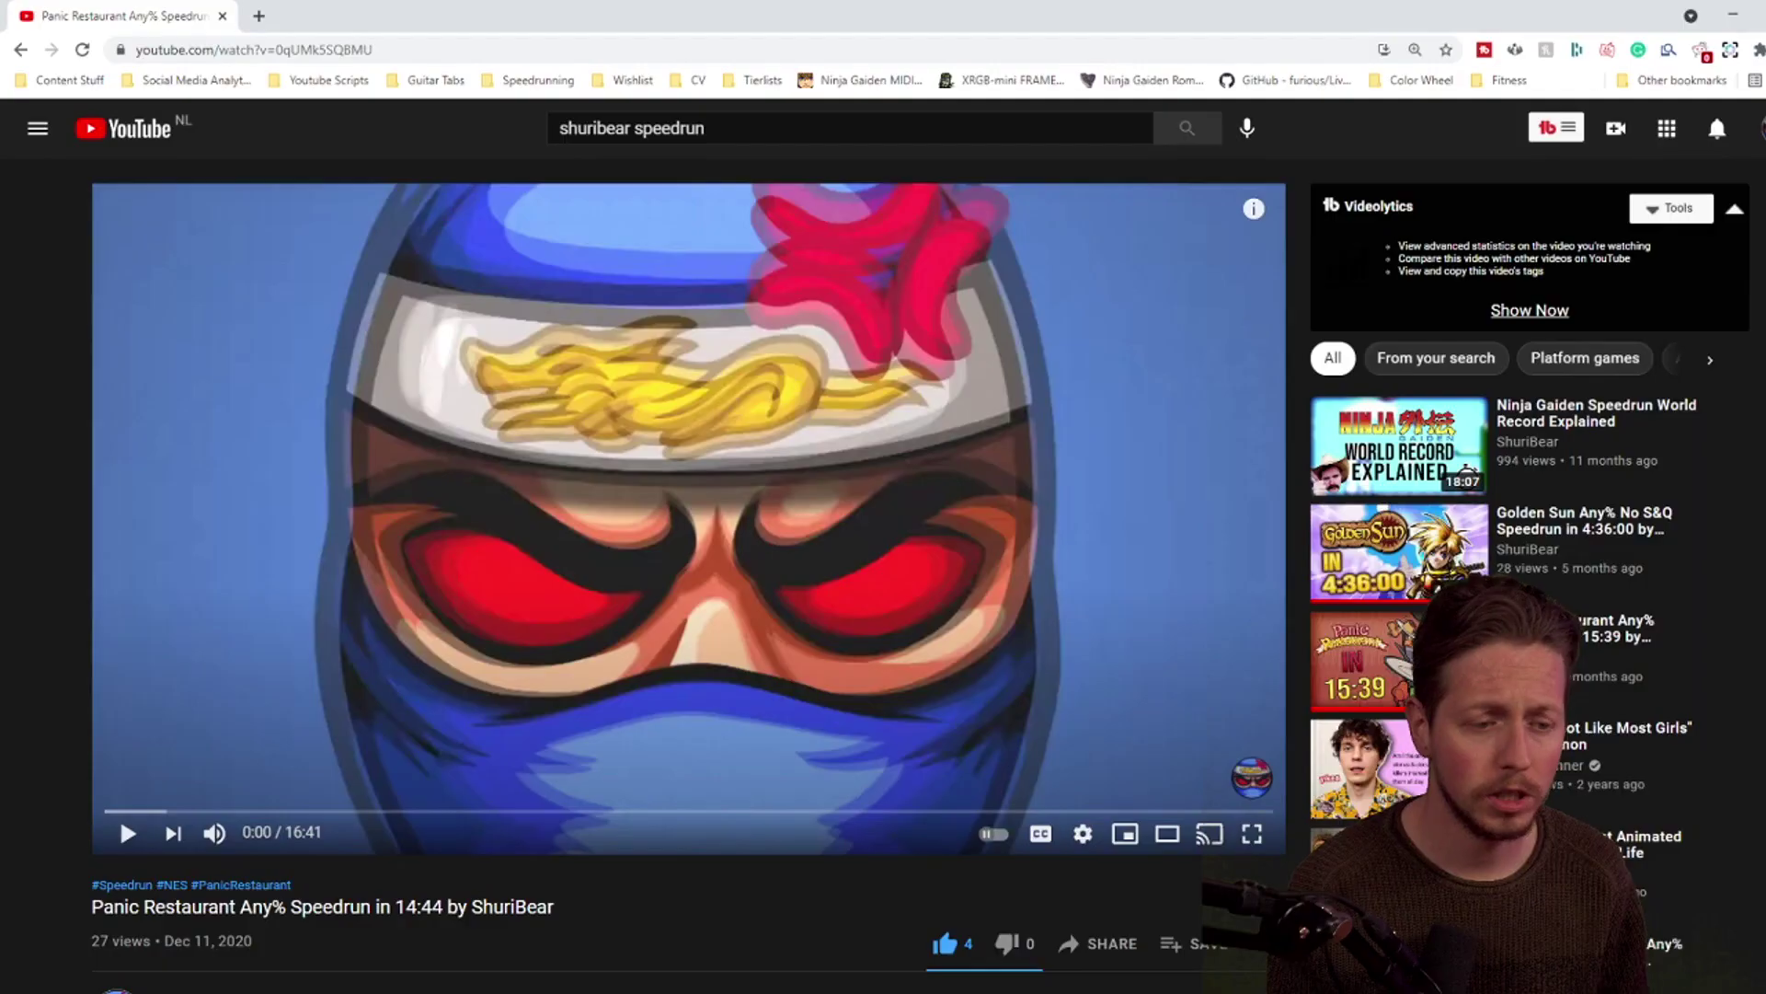
pyautogui.press('super')
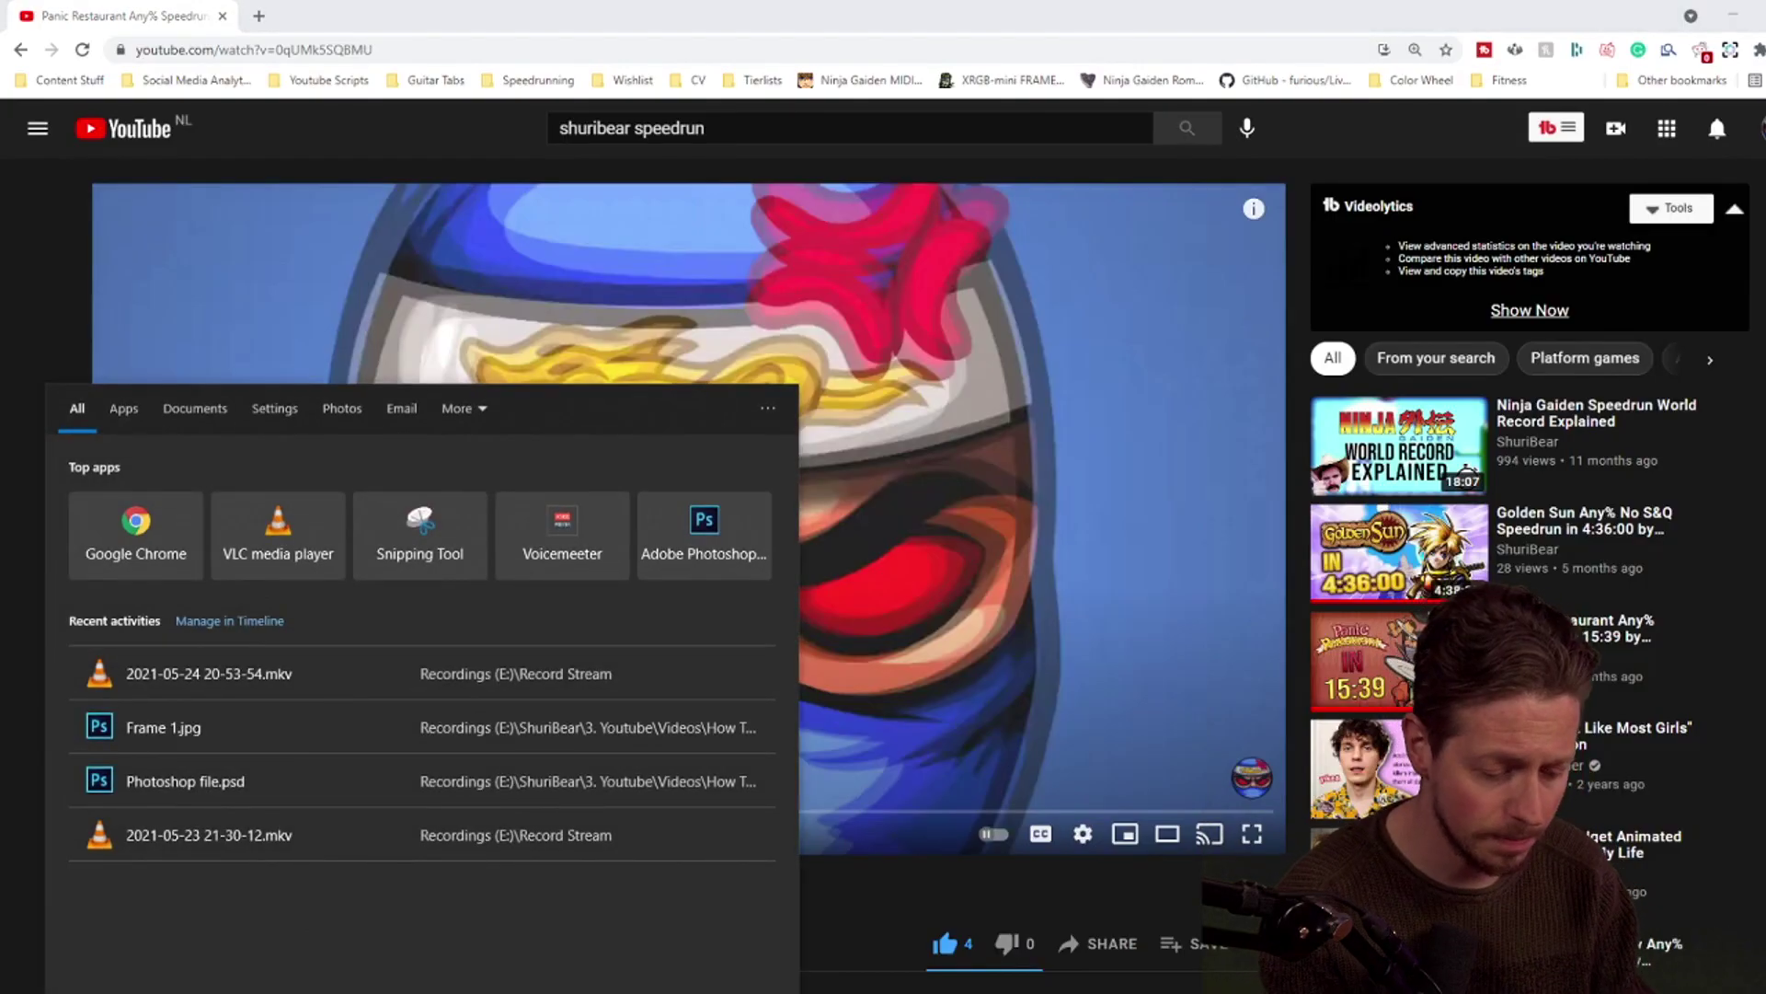
# Step: Launch VLC and stream the copied YouTube link as a network stream
pyautogui.write('vlc')
pyautogui.press('Return')
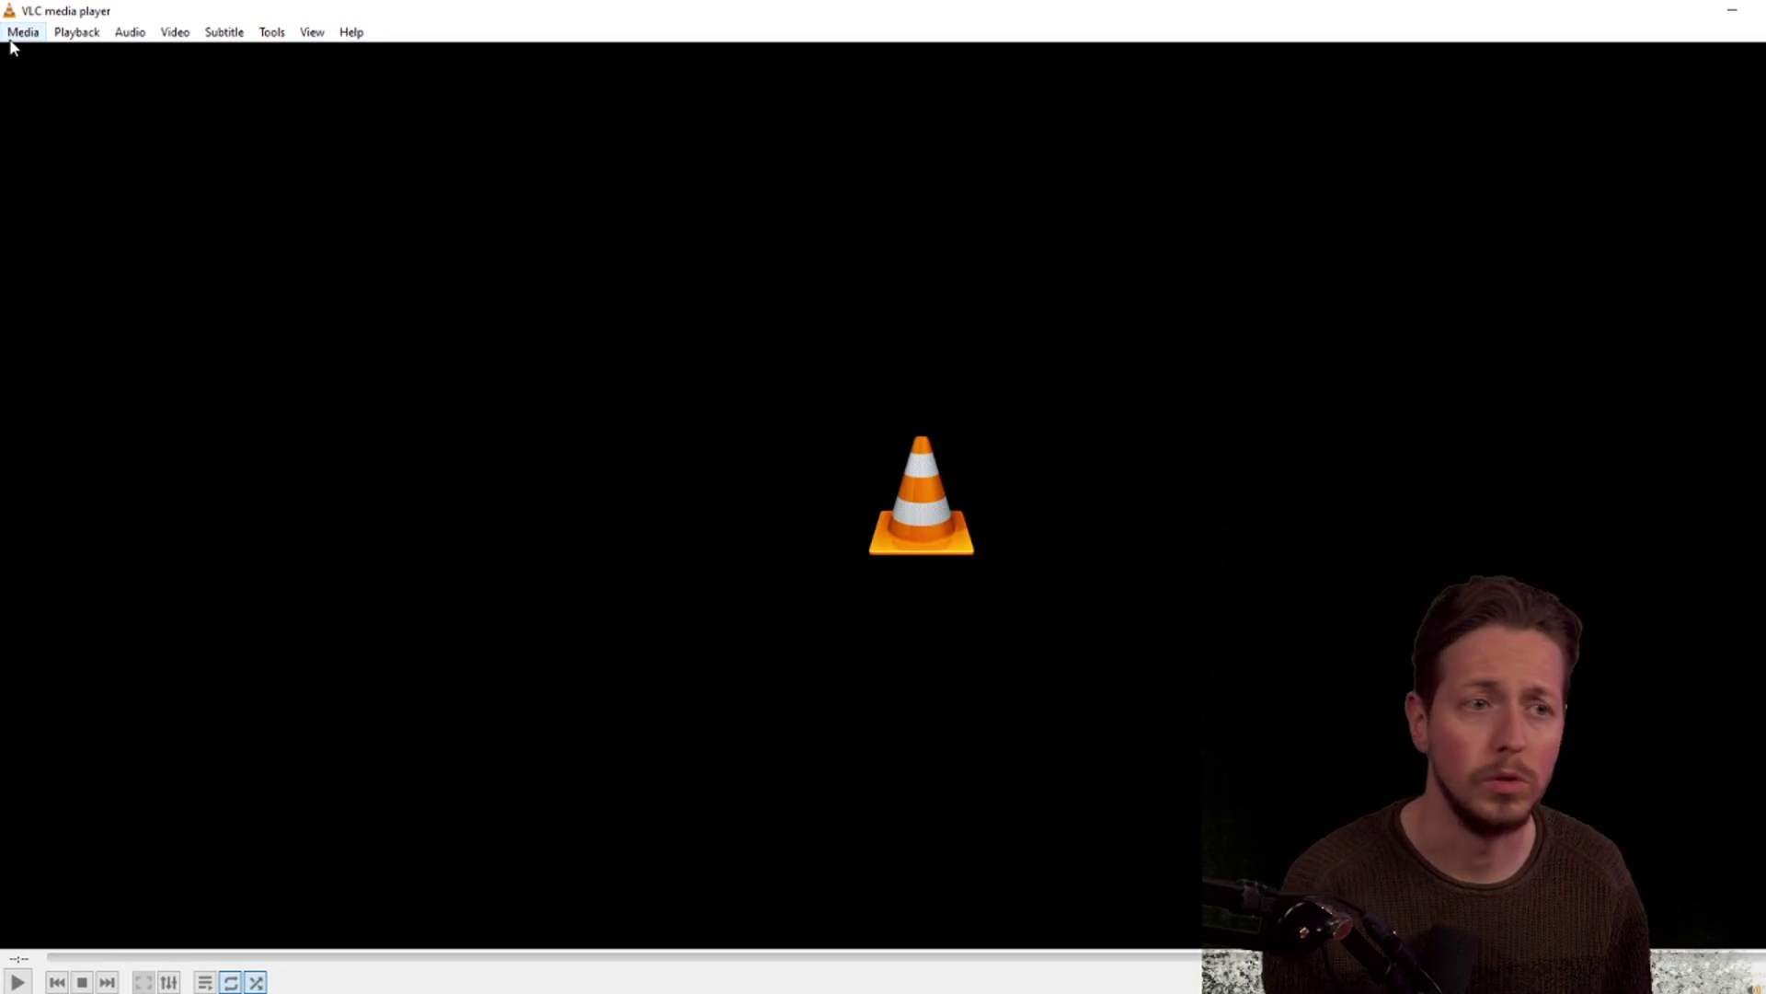
pyautogui.click(23, 35)
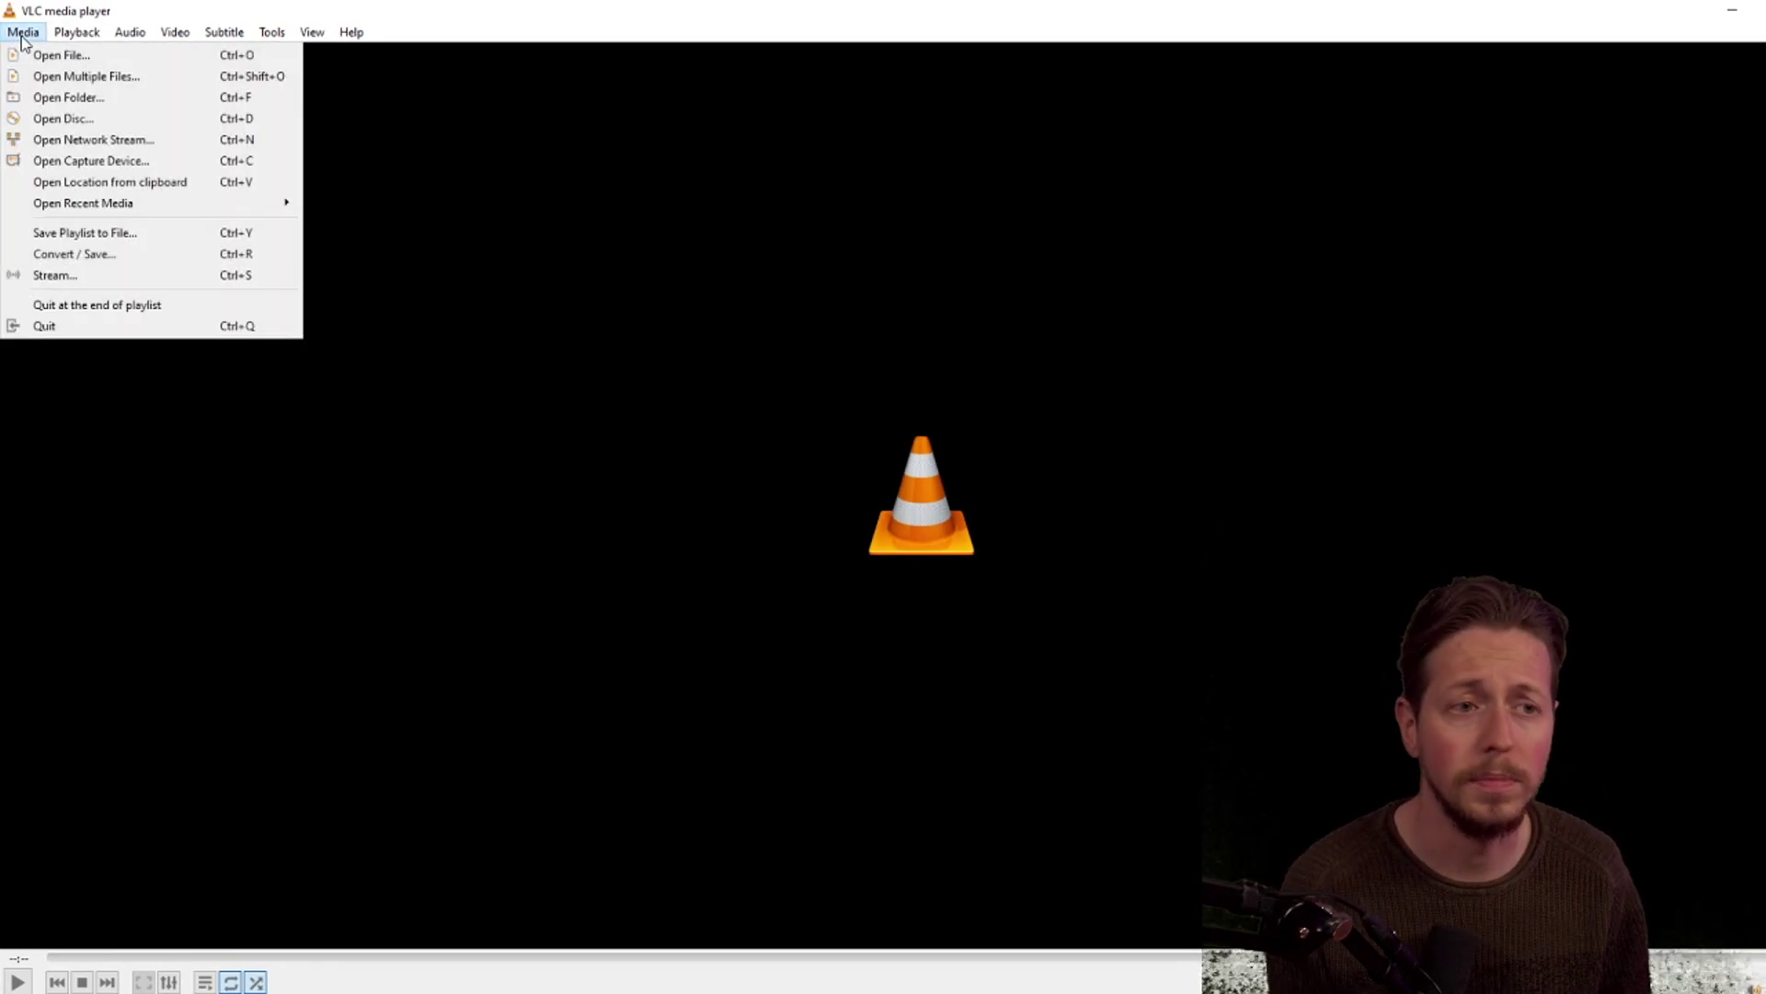
pyautogui.click(90, 141)
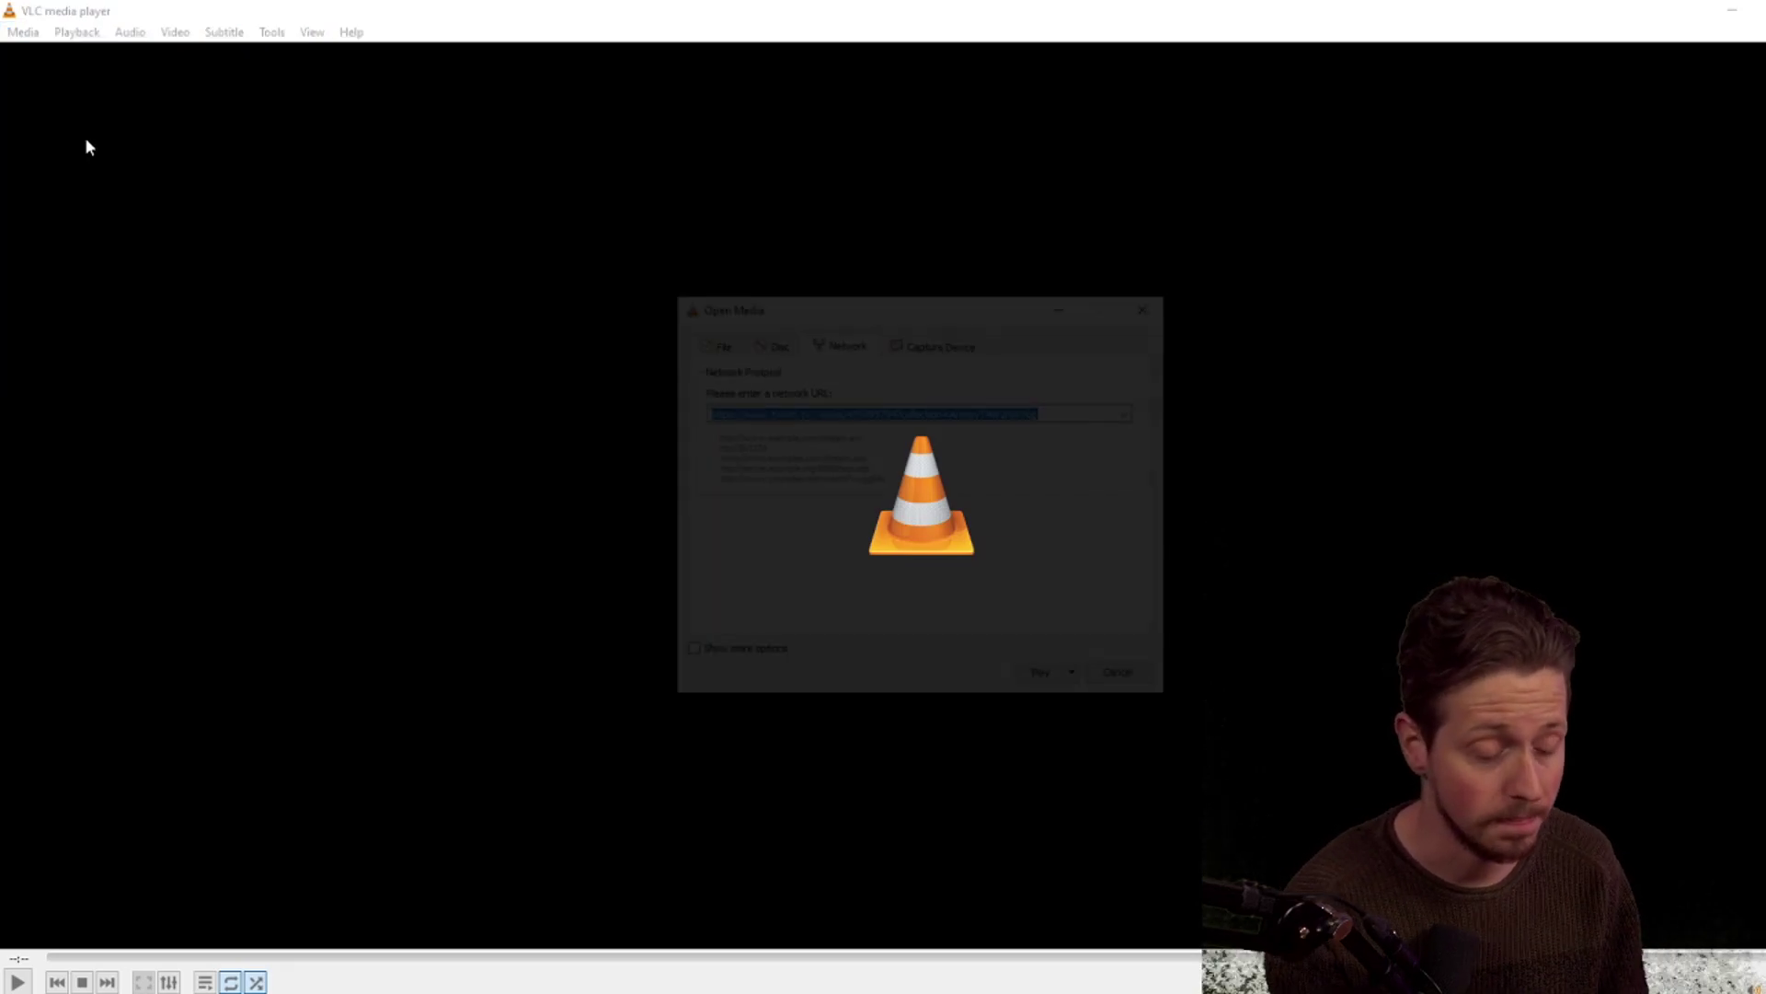
pyautogui.write('https://youtu.be/0qUMk5SQ8MU')
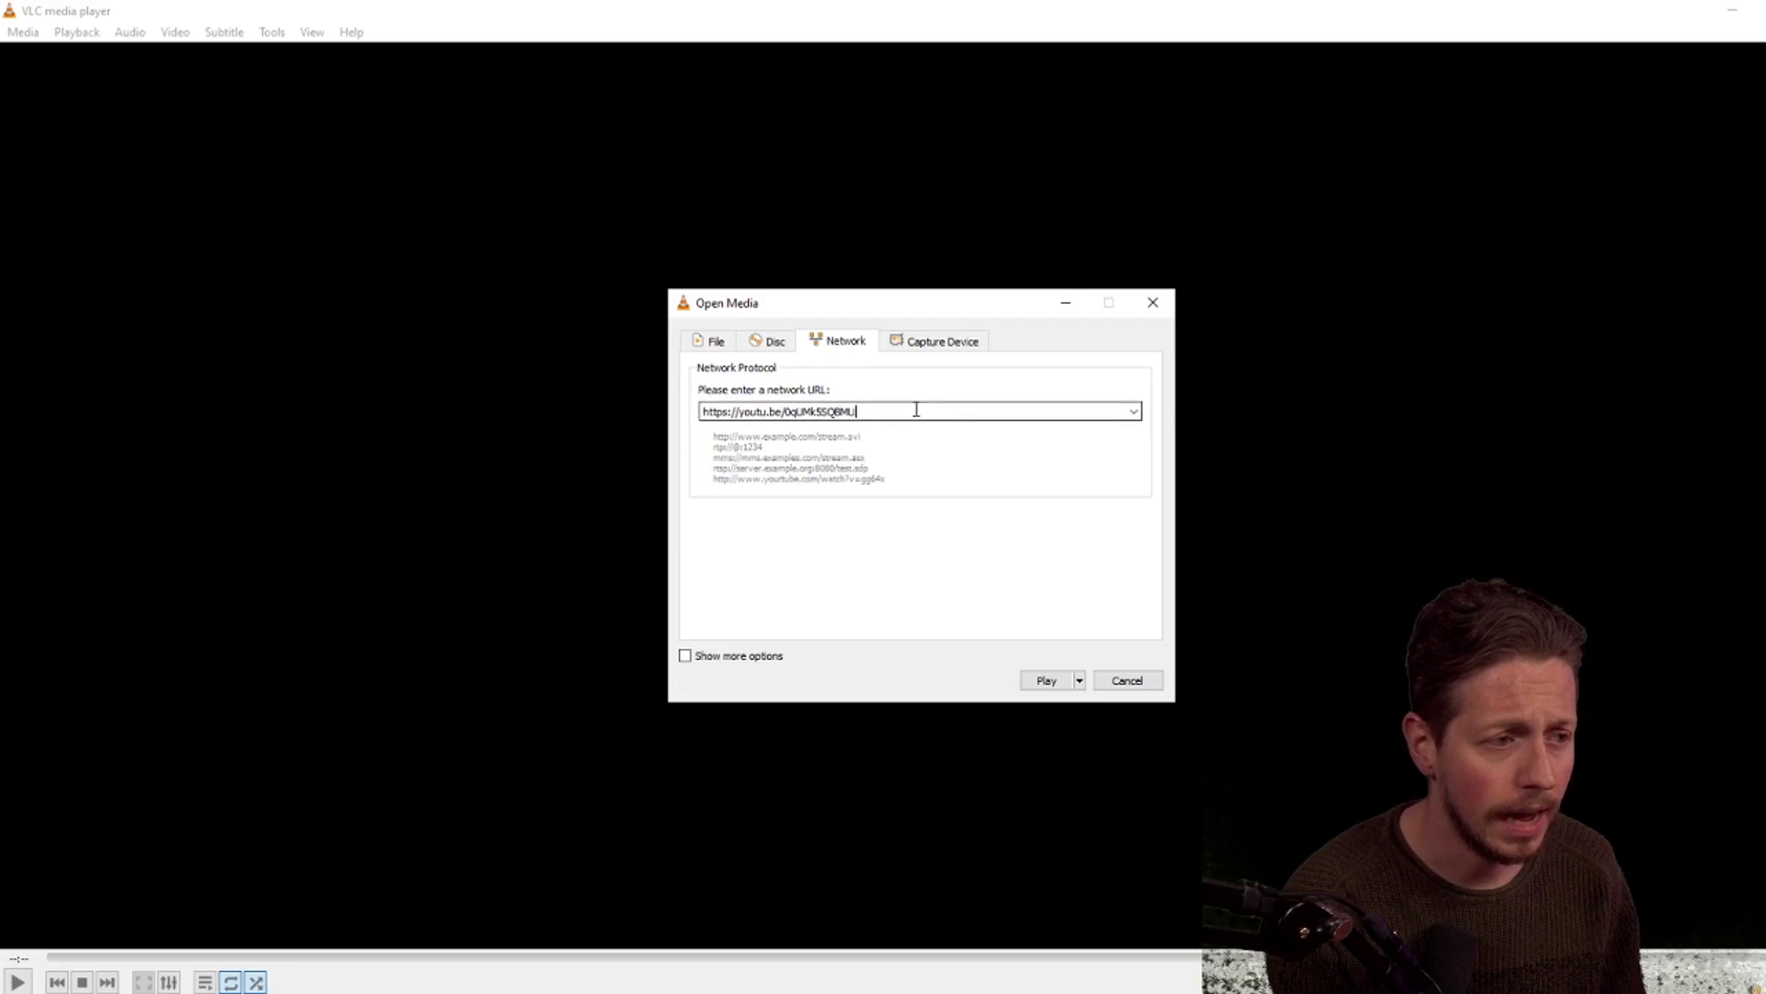
pyautogui.click(1029, 683)
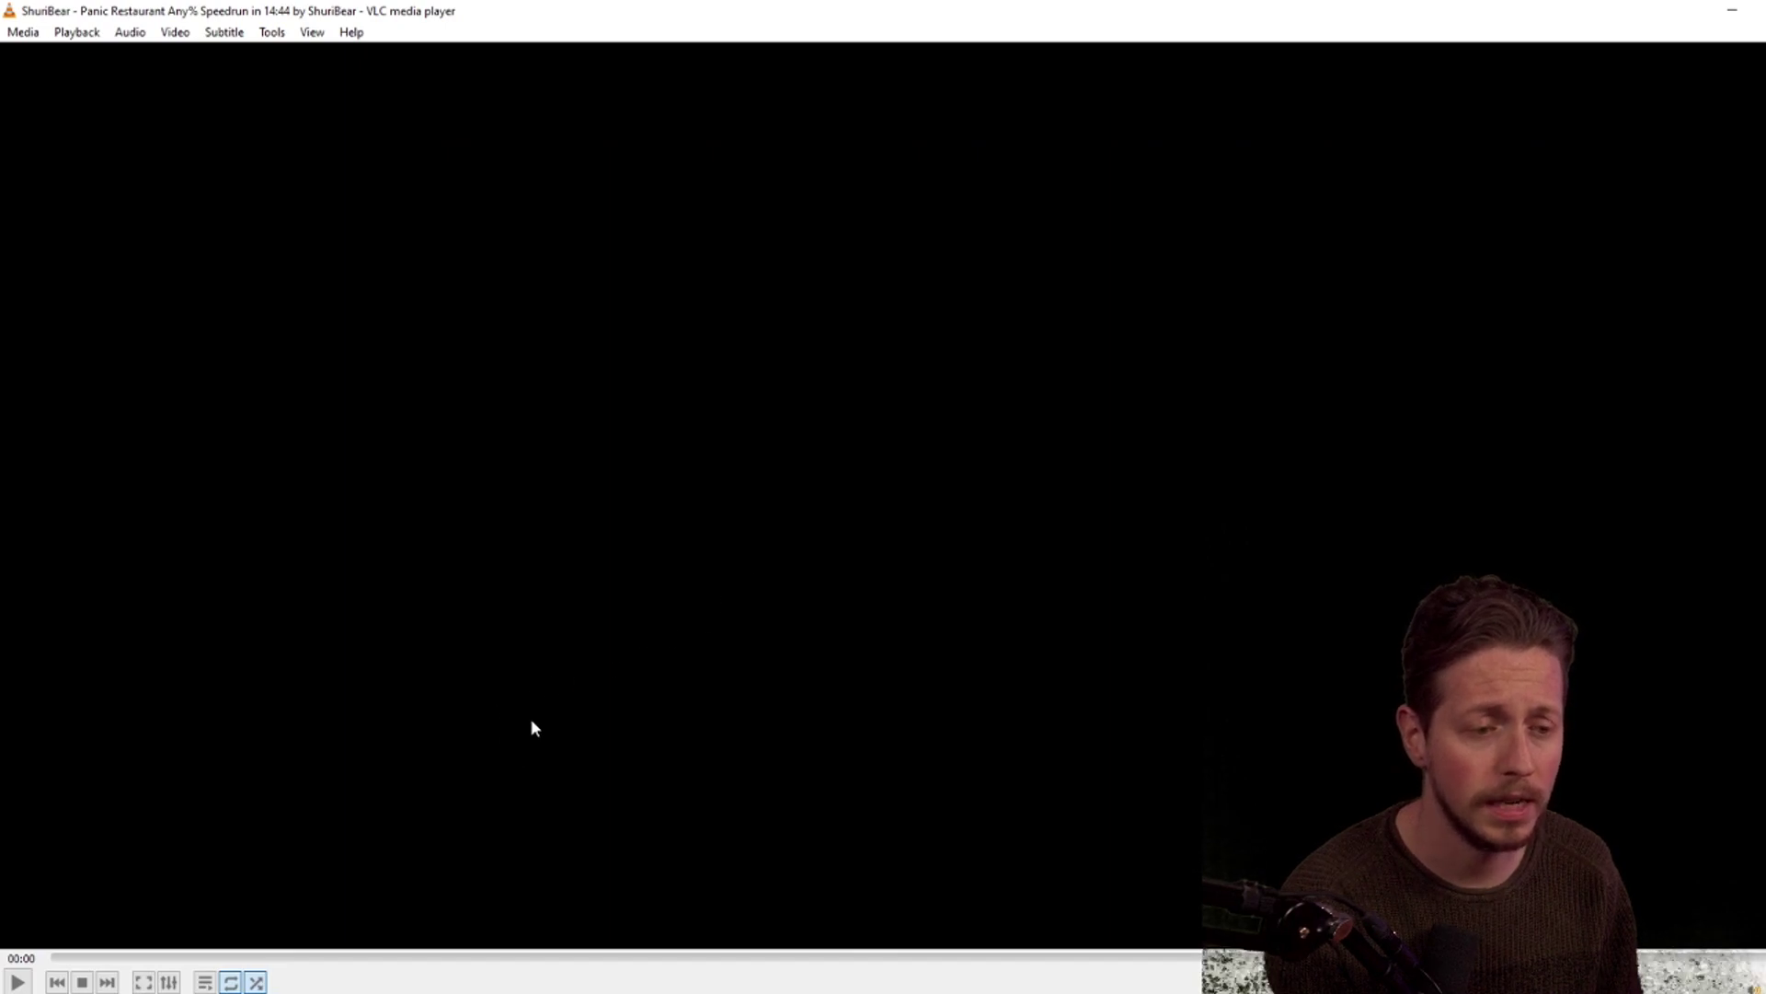
# Step: Seek ahead to the Burger King split at 09:04 and pause playback
pyautogui.click(292, 956)
pyautogui.click(419, 957)
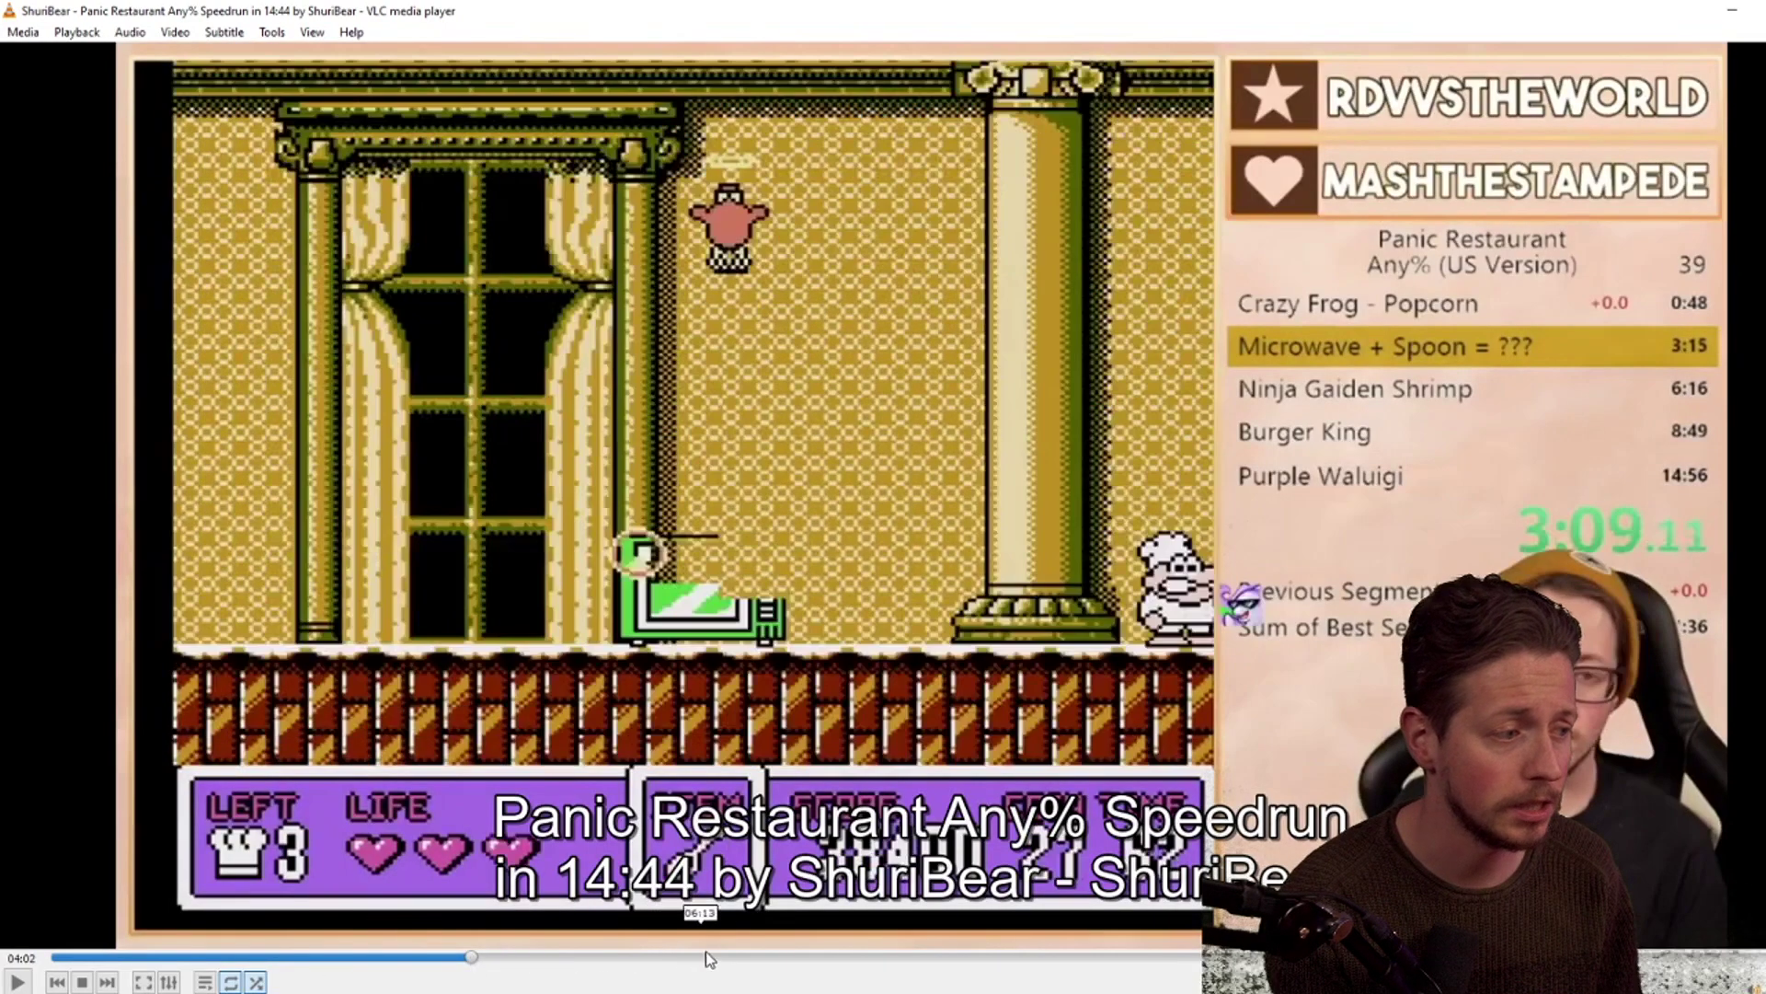
pyautogui.click(743, 957)
pyautogui.click(916, 957)
pyautogui.click(997, 957)
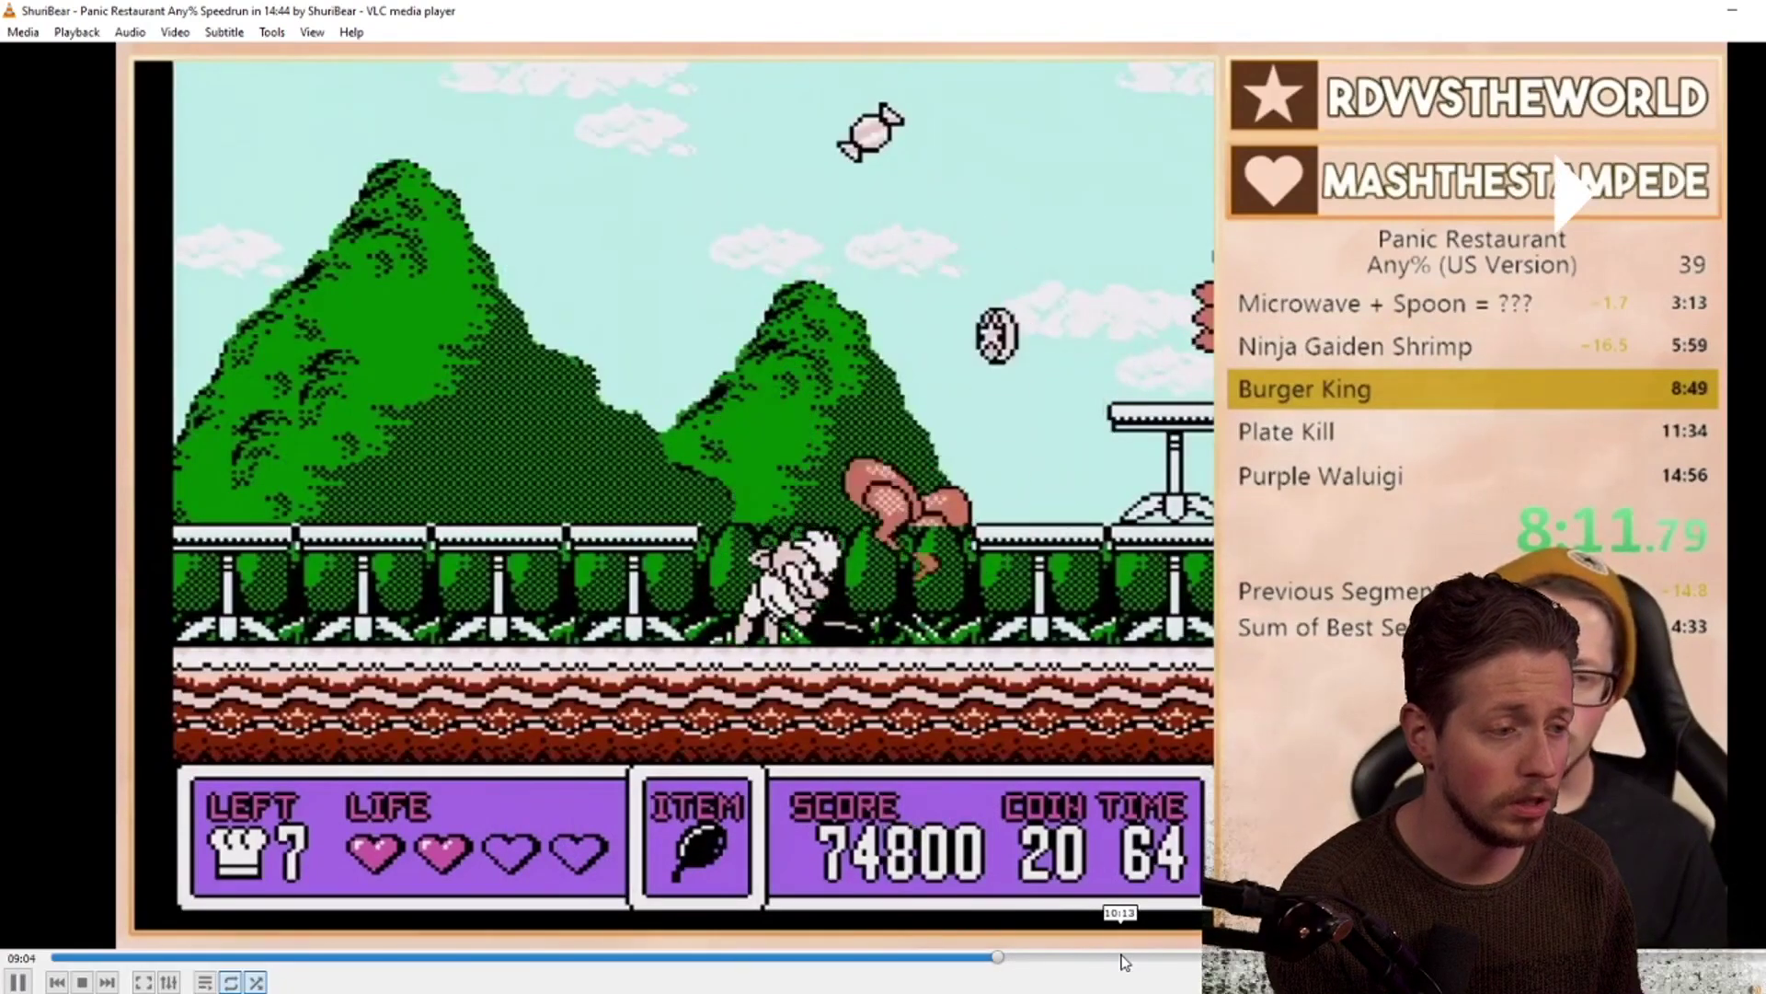
pyautogui.press('space')
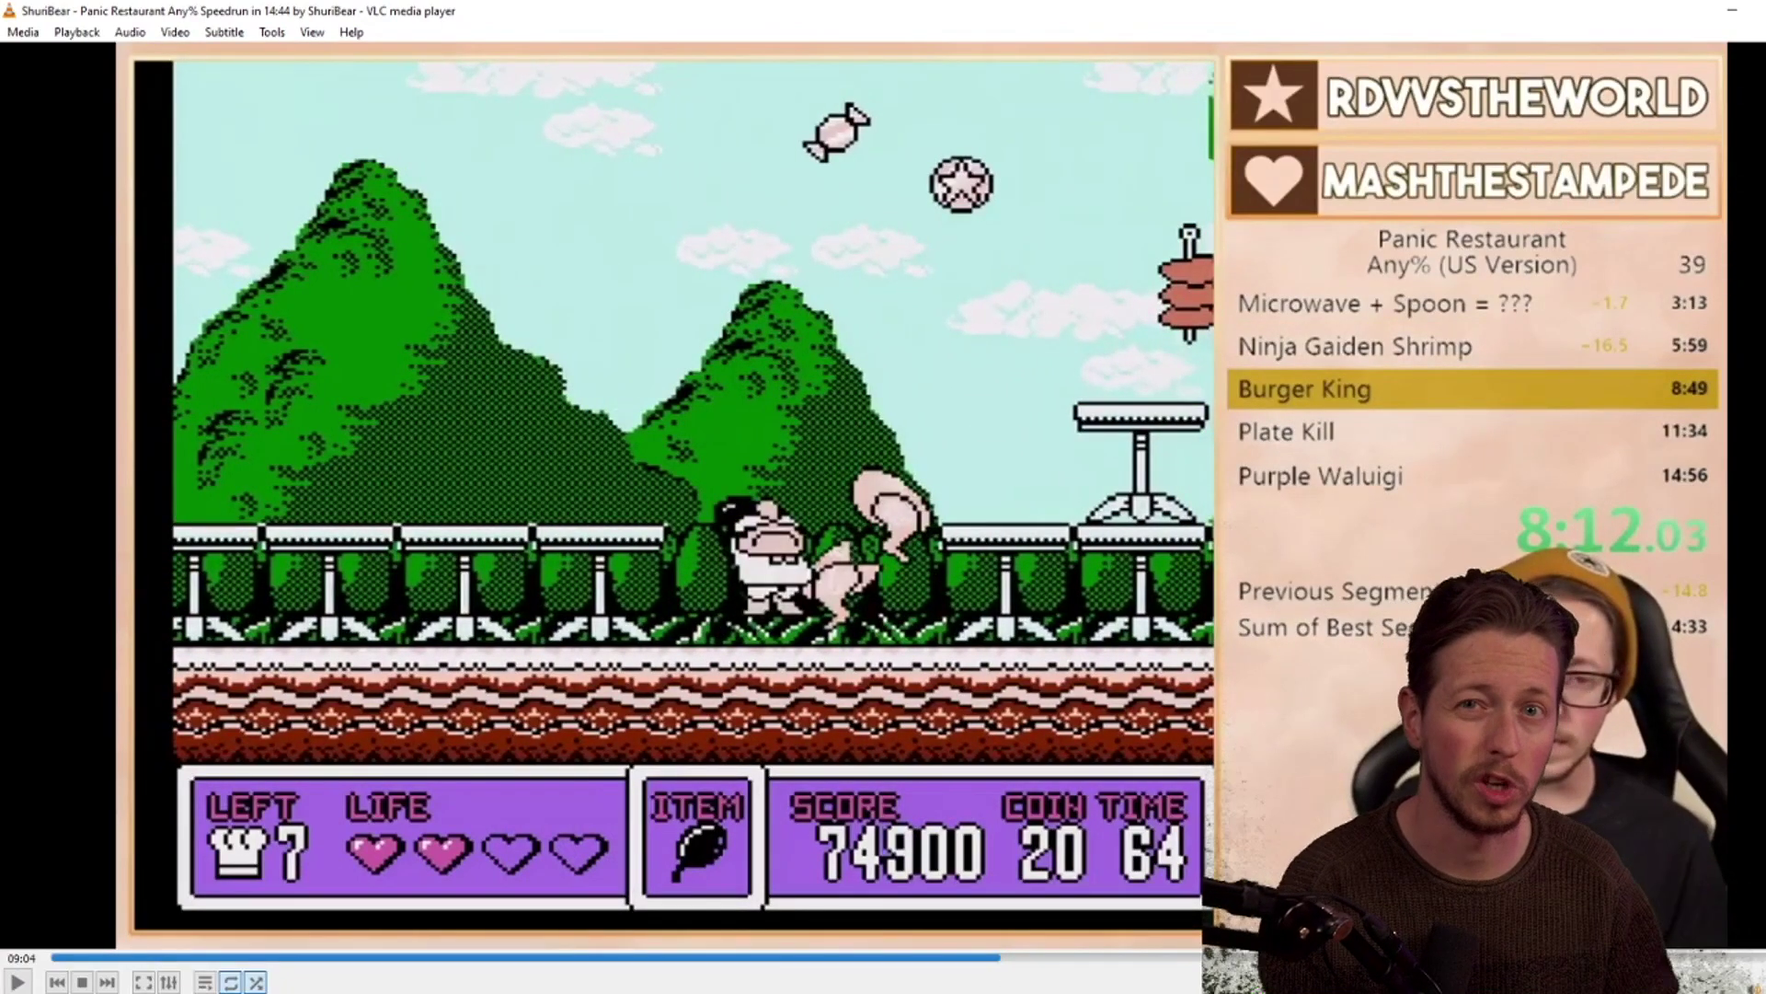
# Step: Copy the stream's Location address from Codec Information, then minimize VLC
pyautogui.click(272, 33)
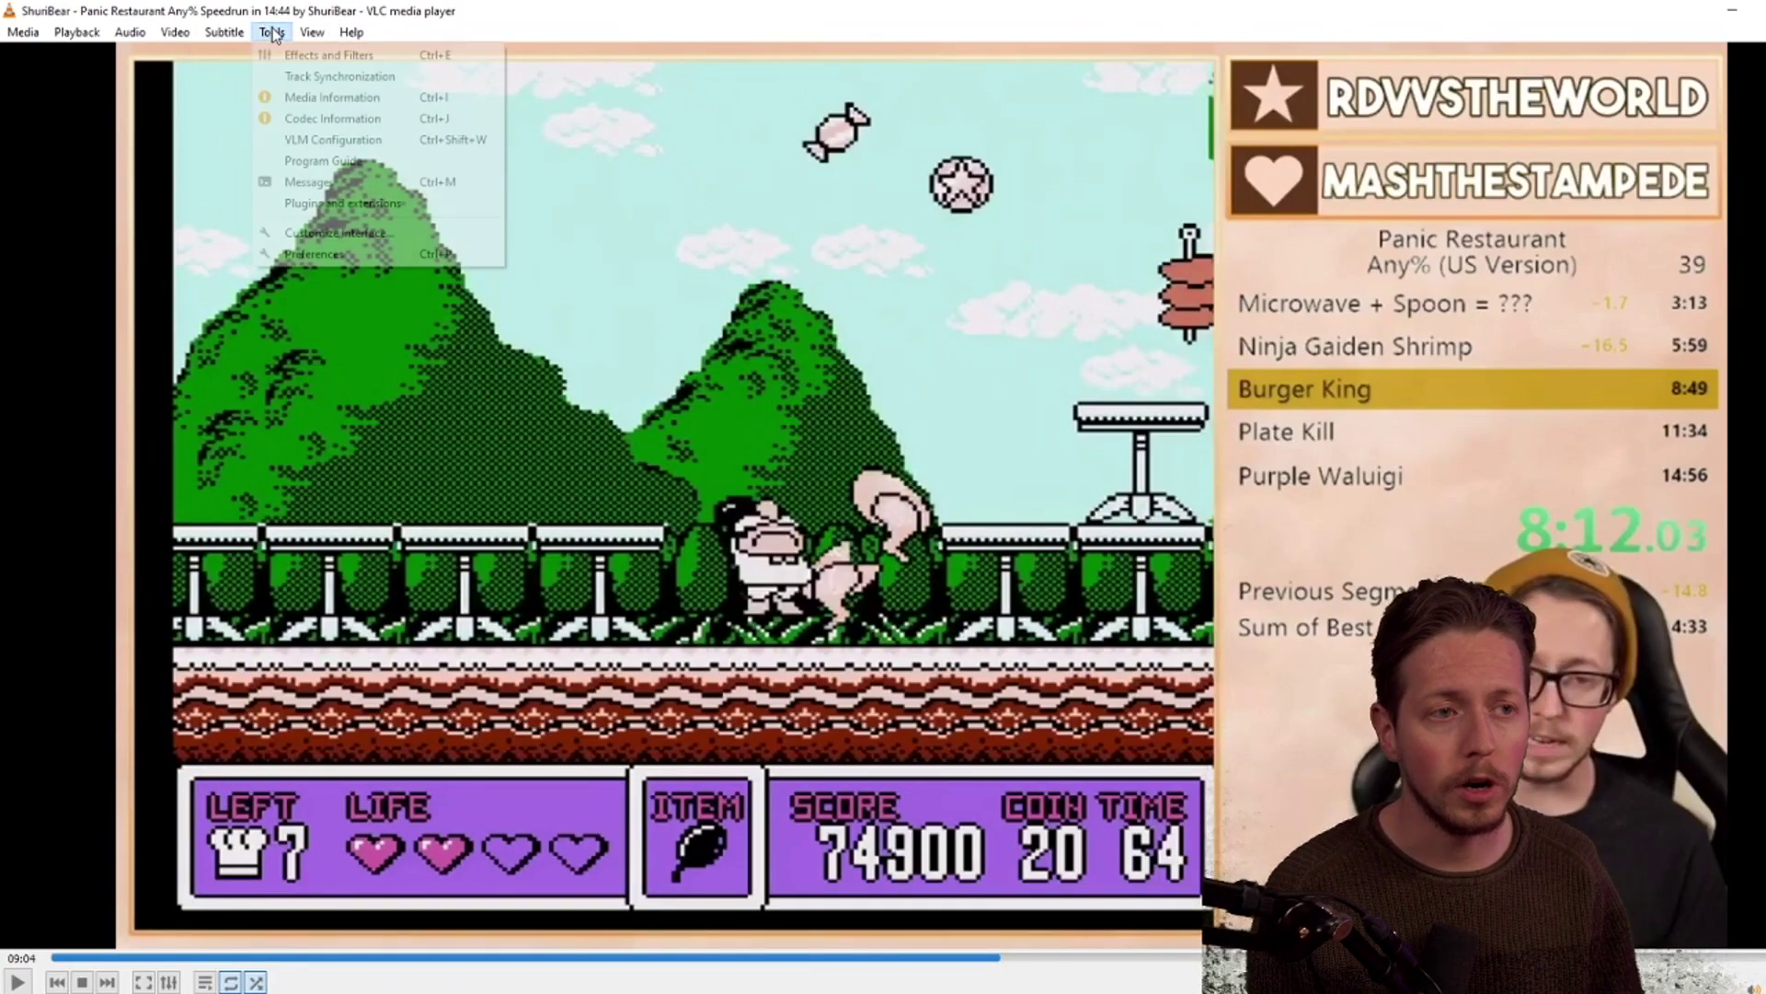
pyautogui.click(468, 118)
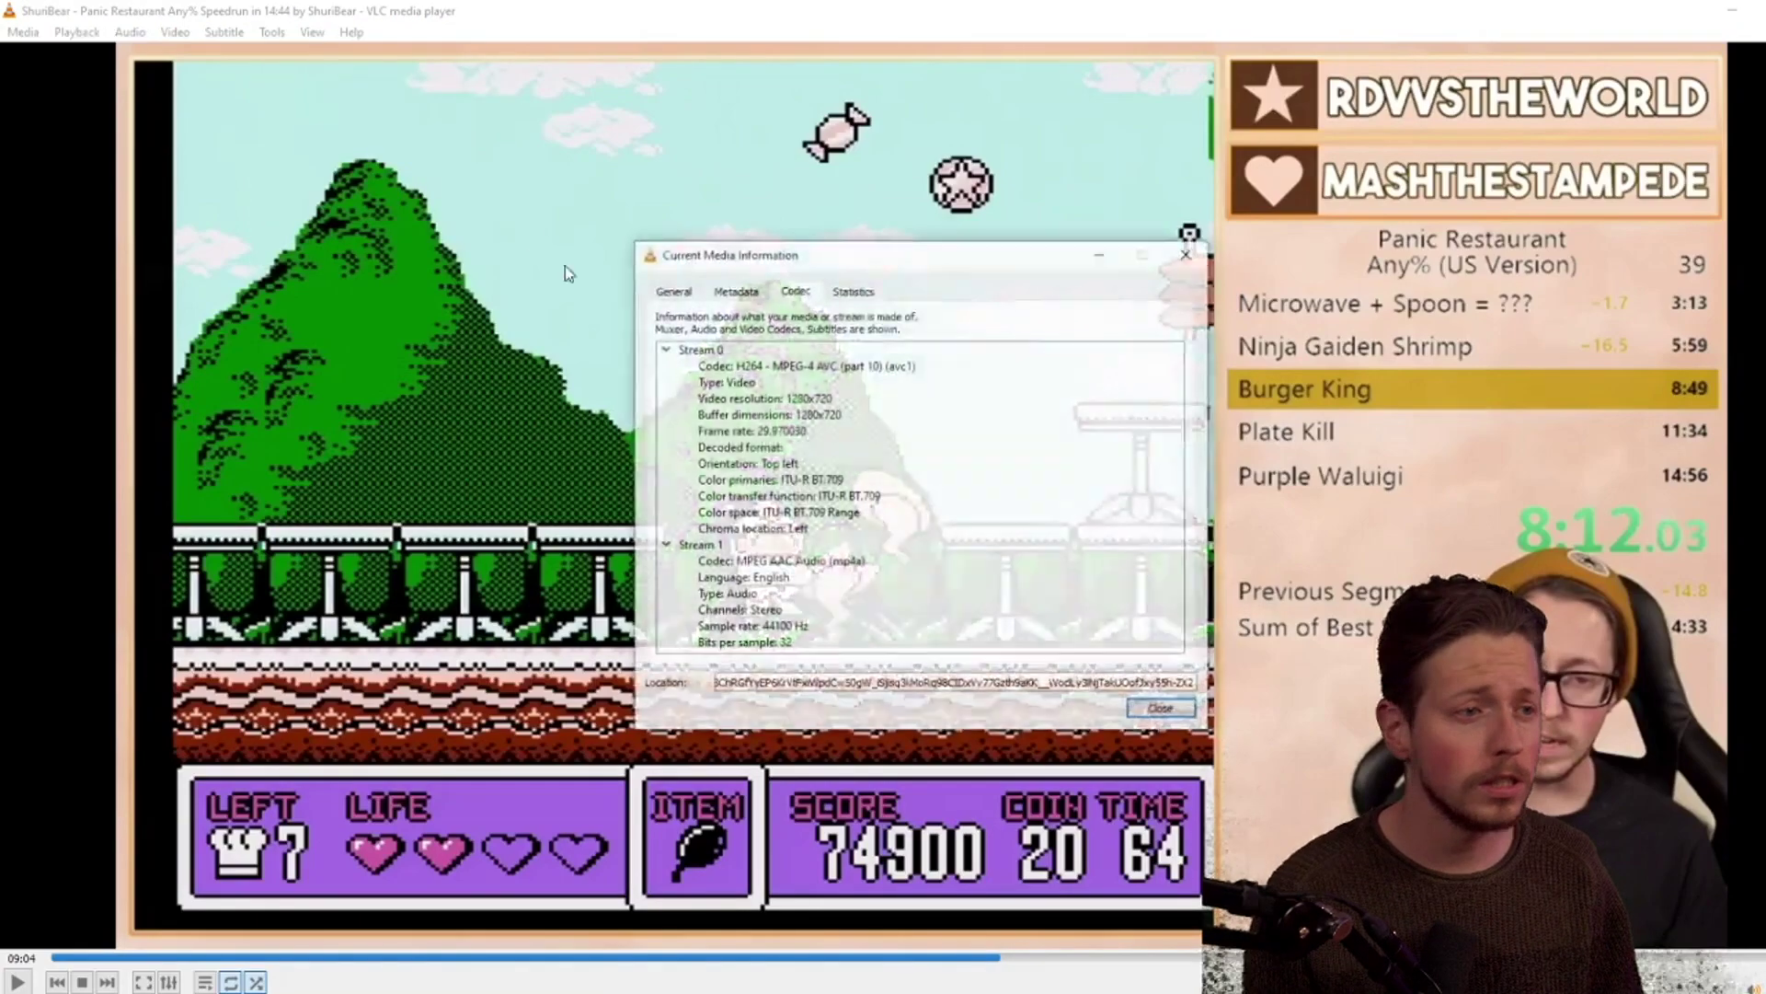
pyautogui.tripleClick(748, 685)
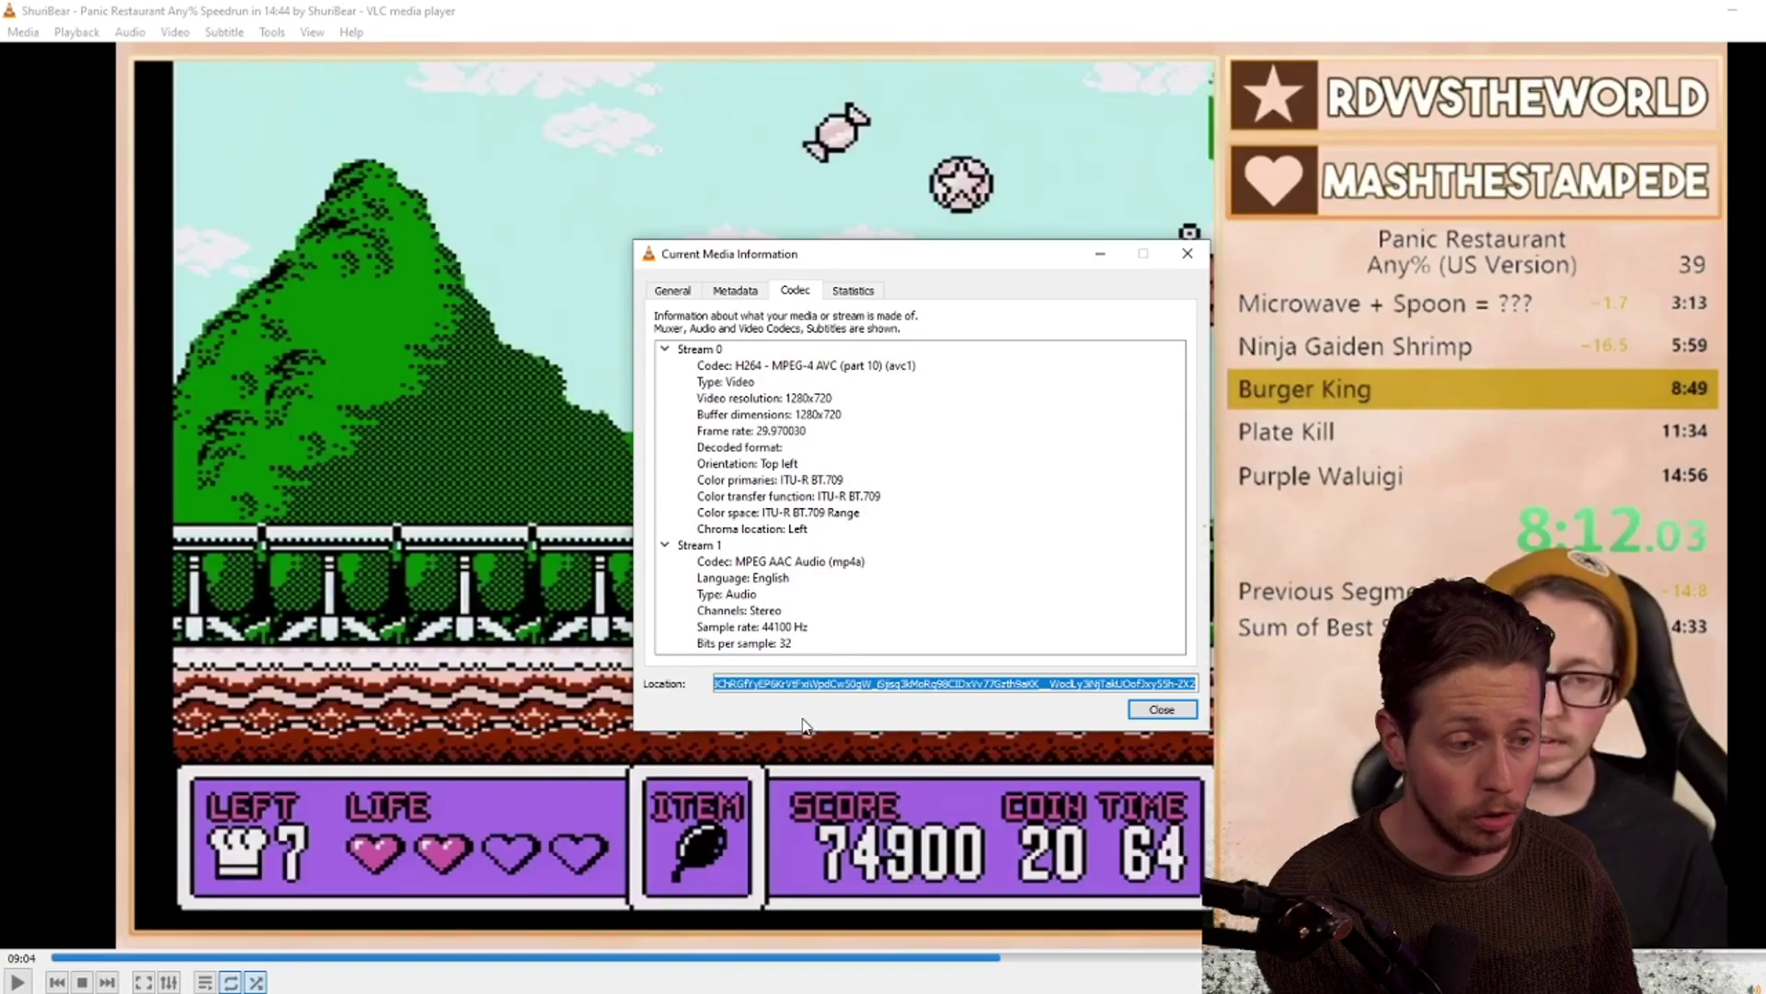
pyautogui.click(1157, 709)
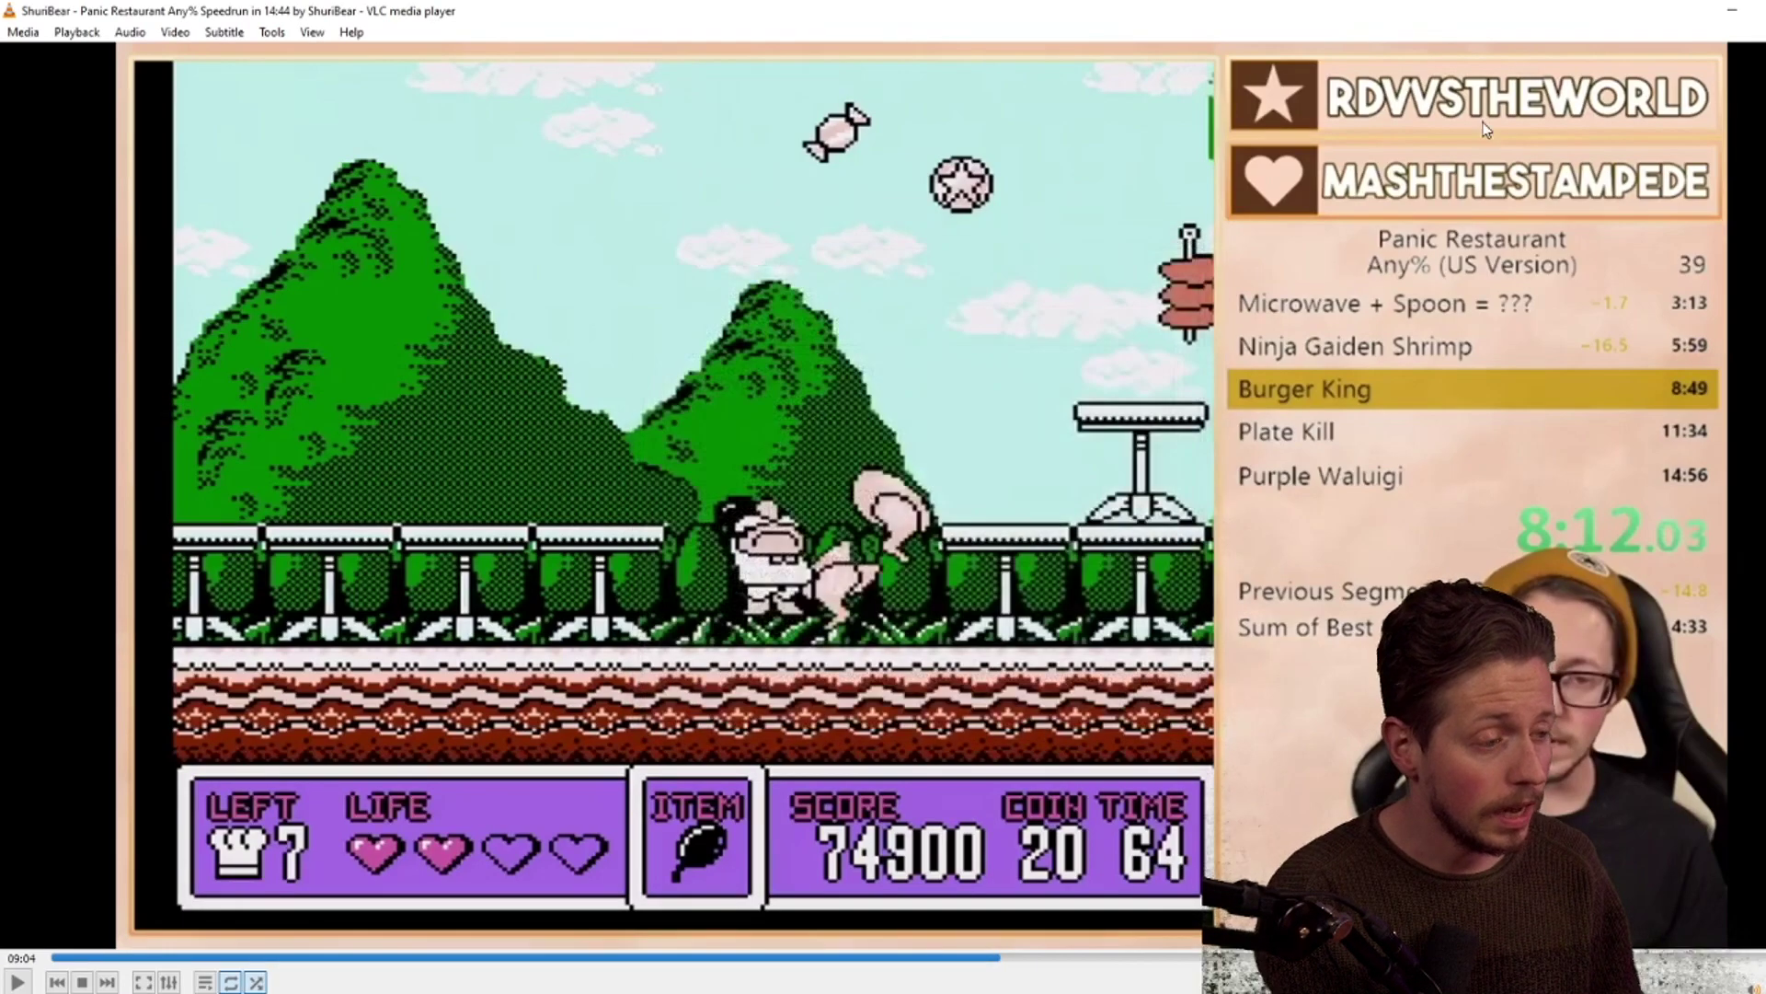
pyautogui.click(1731, 11)
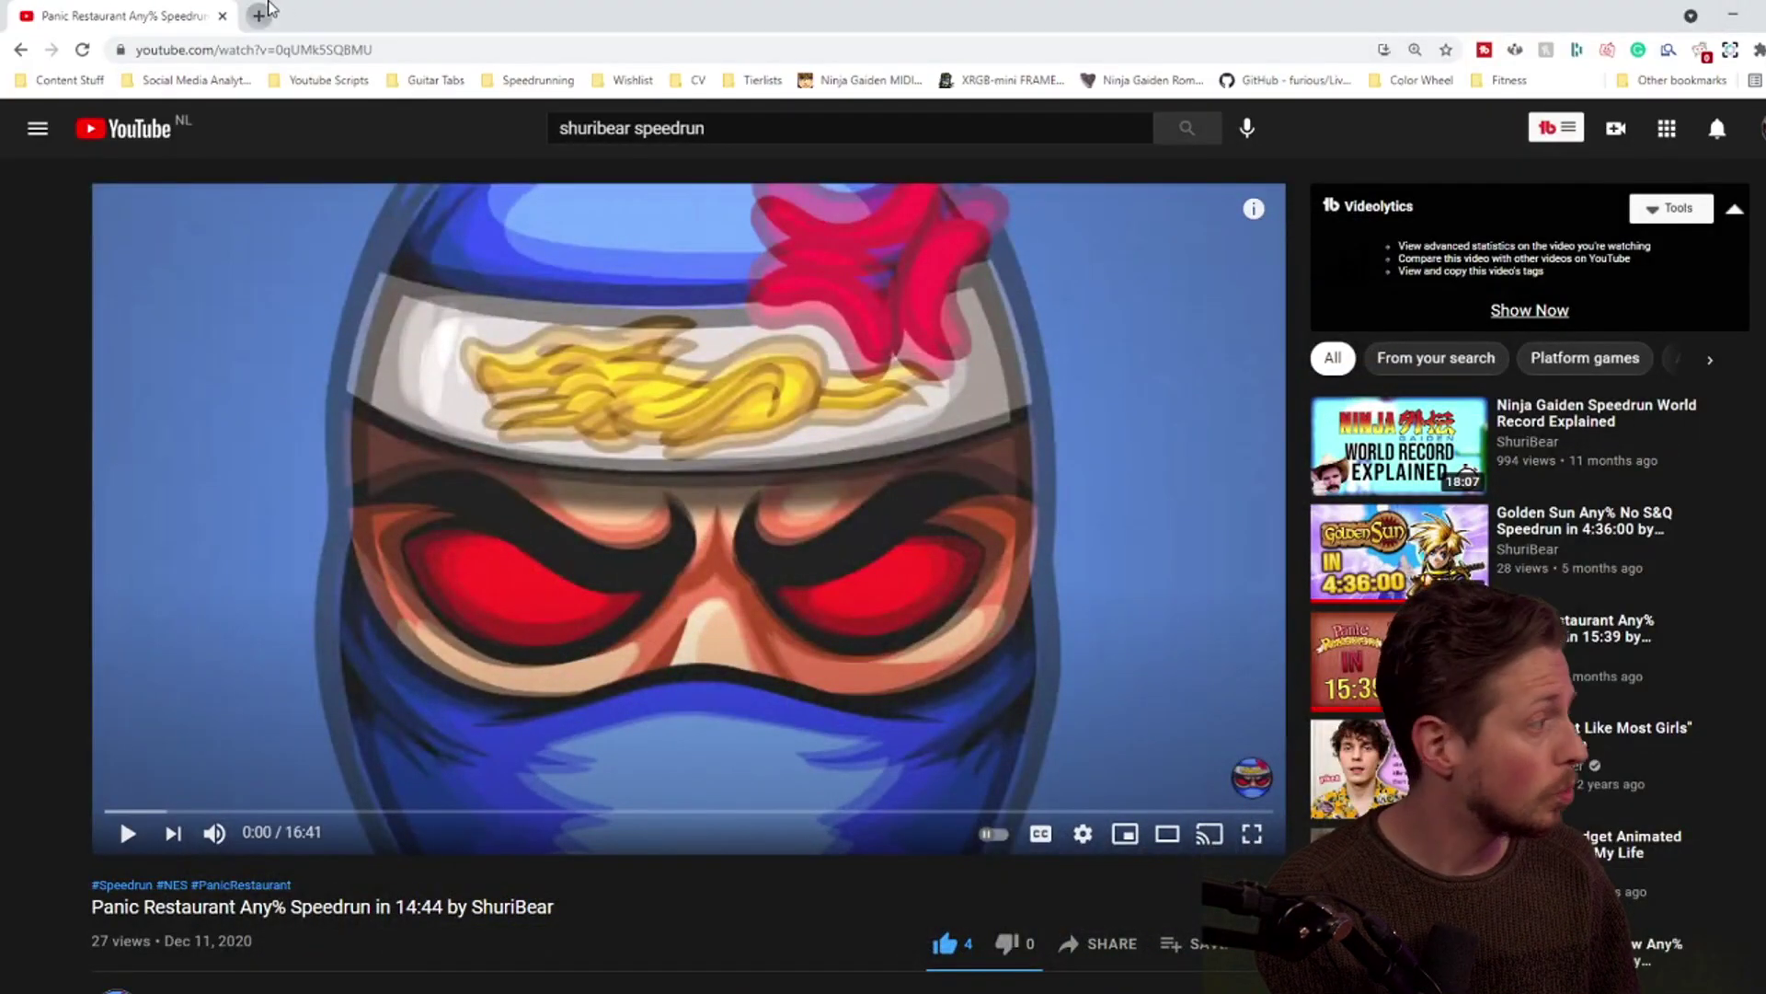
# Step: Load the copied direct stream address in a new Chrome tab
pyautogui.click(258, 15)
pyautogui.hotkey('ctrl', 'v')
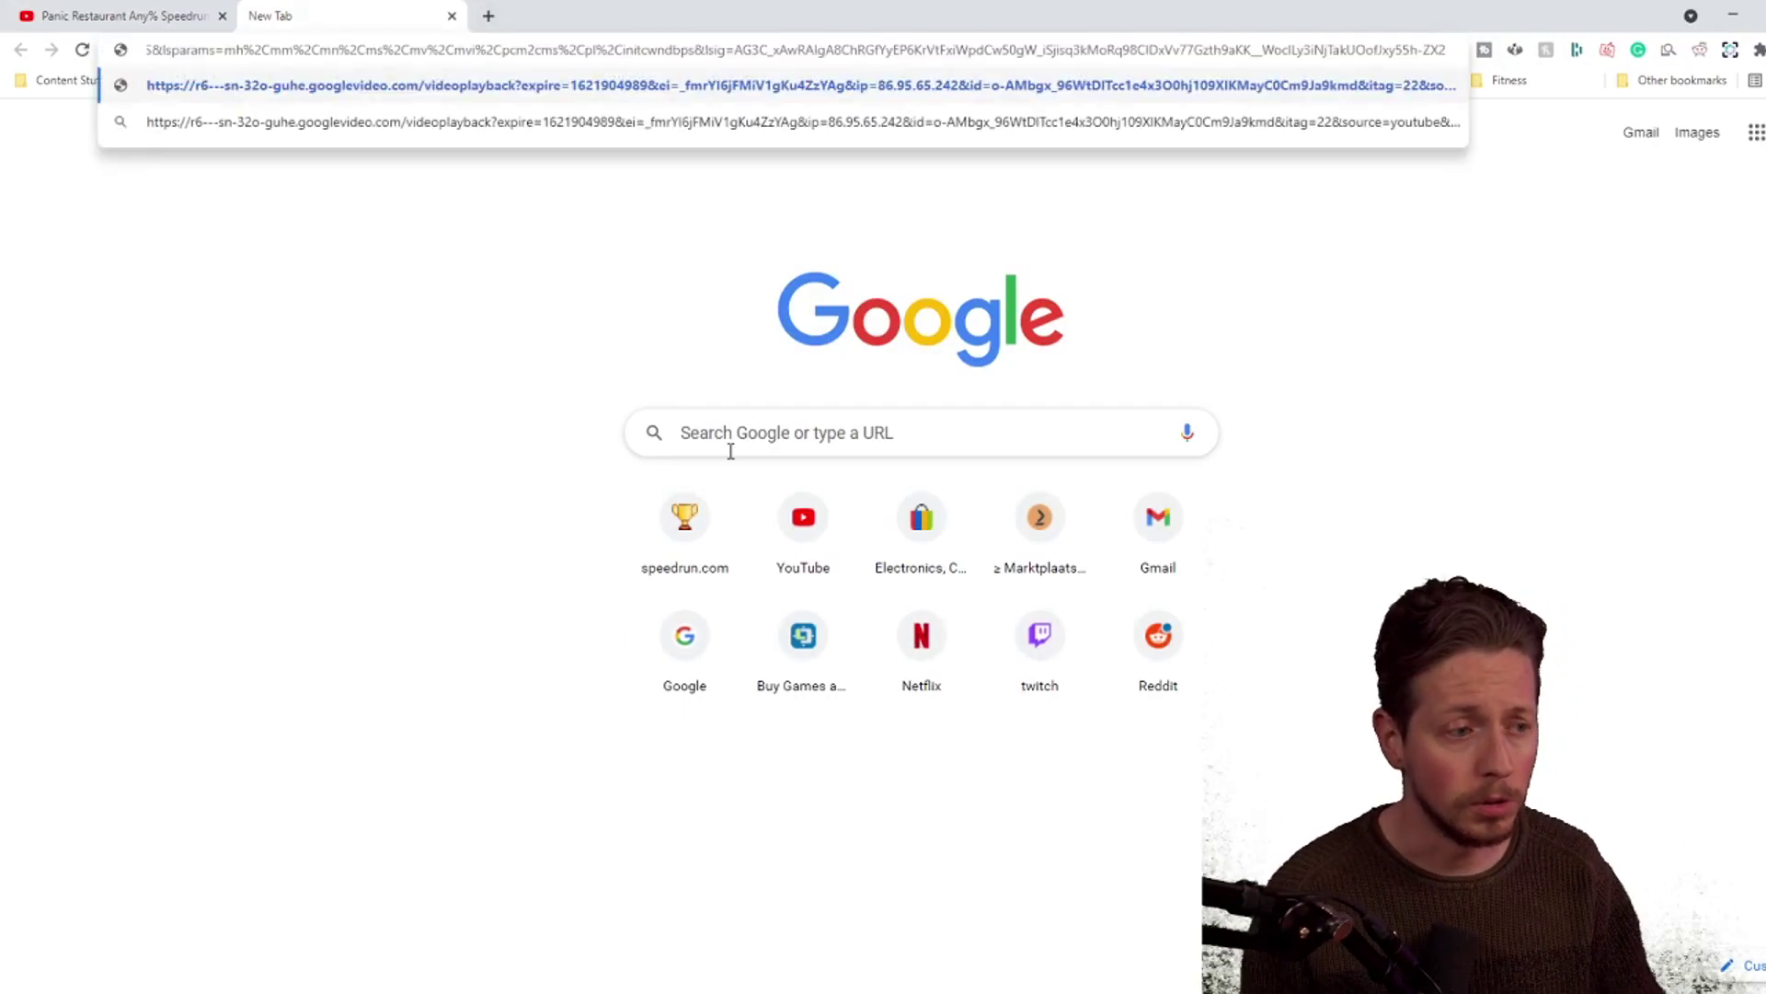
pyautogui.press('Return')
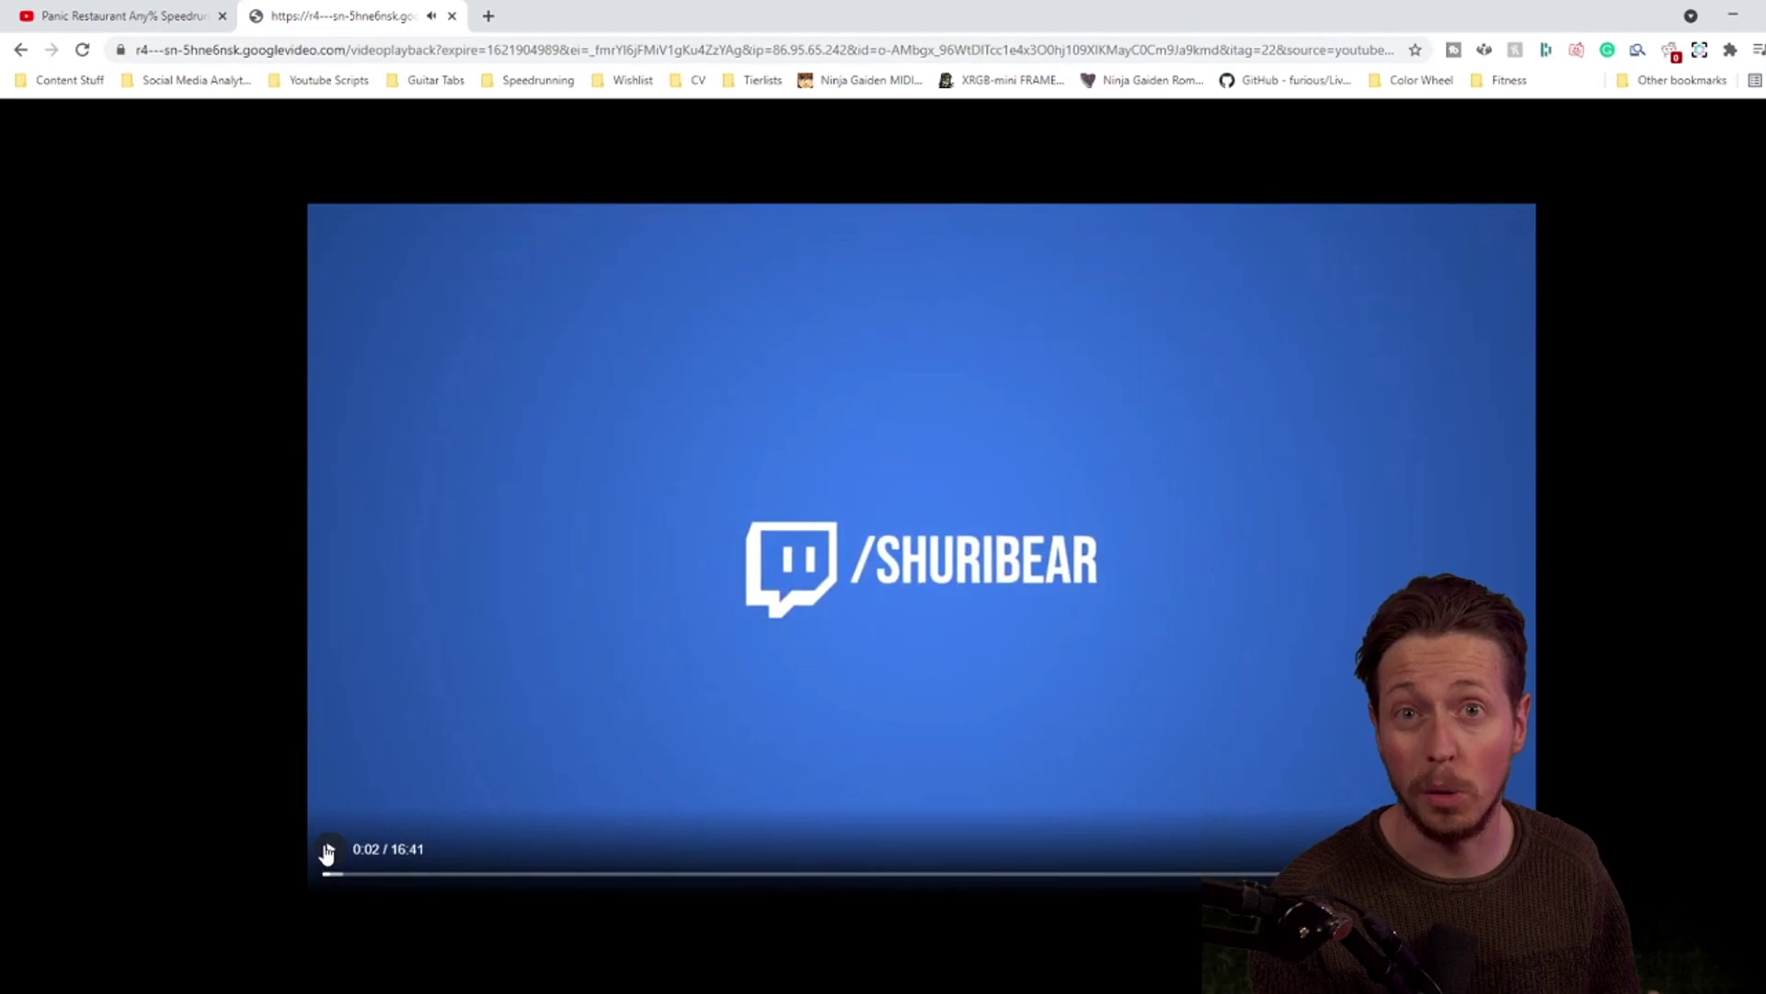
# Step: Save the streamed video as 'Frame Count Video.mp4'
pyautogui.rightClick(553, 573)
pyautogui.click(664, 666)
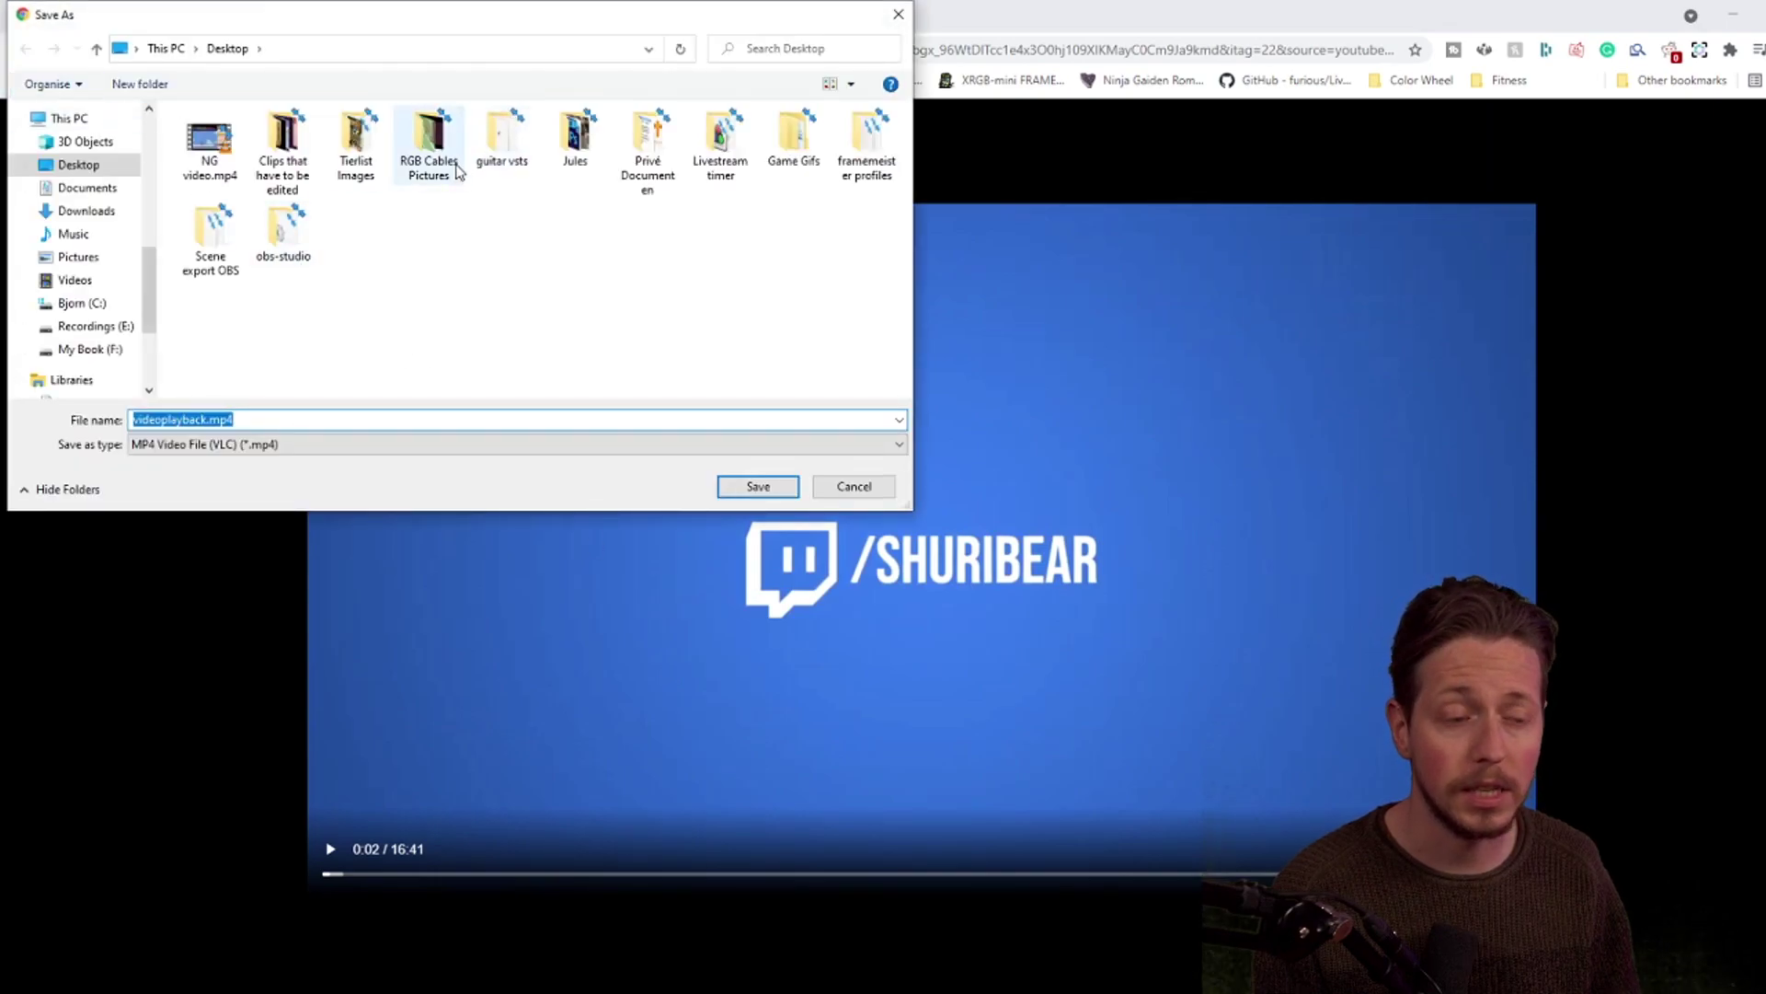
pyautogui.write('Frame Count Video')
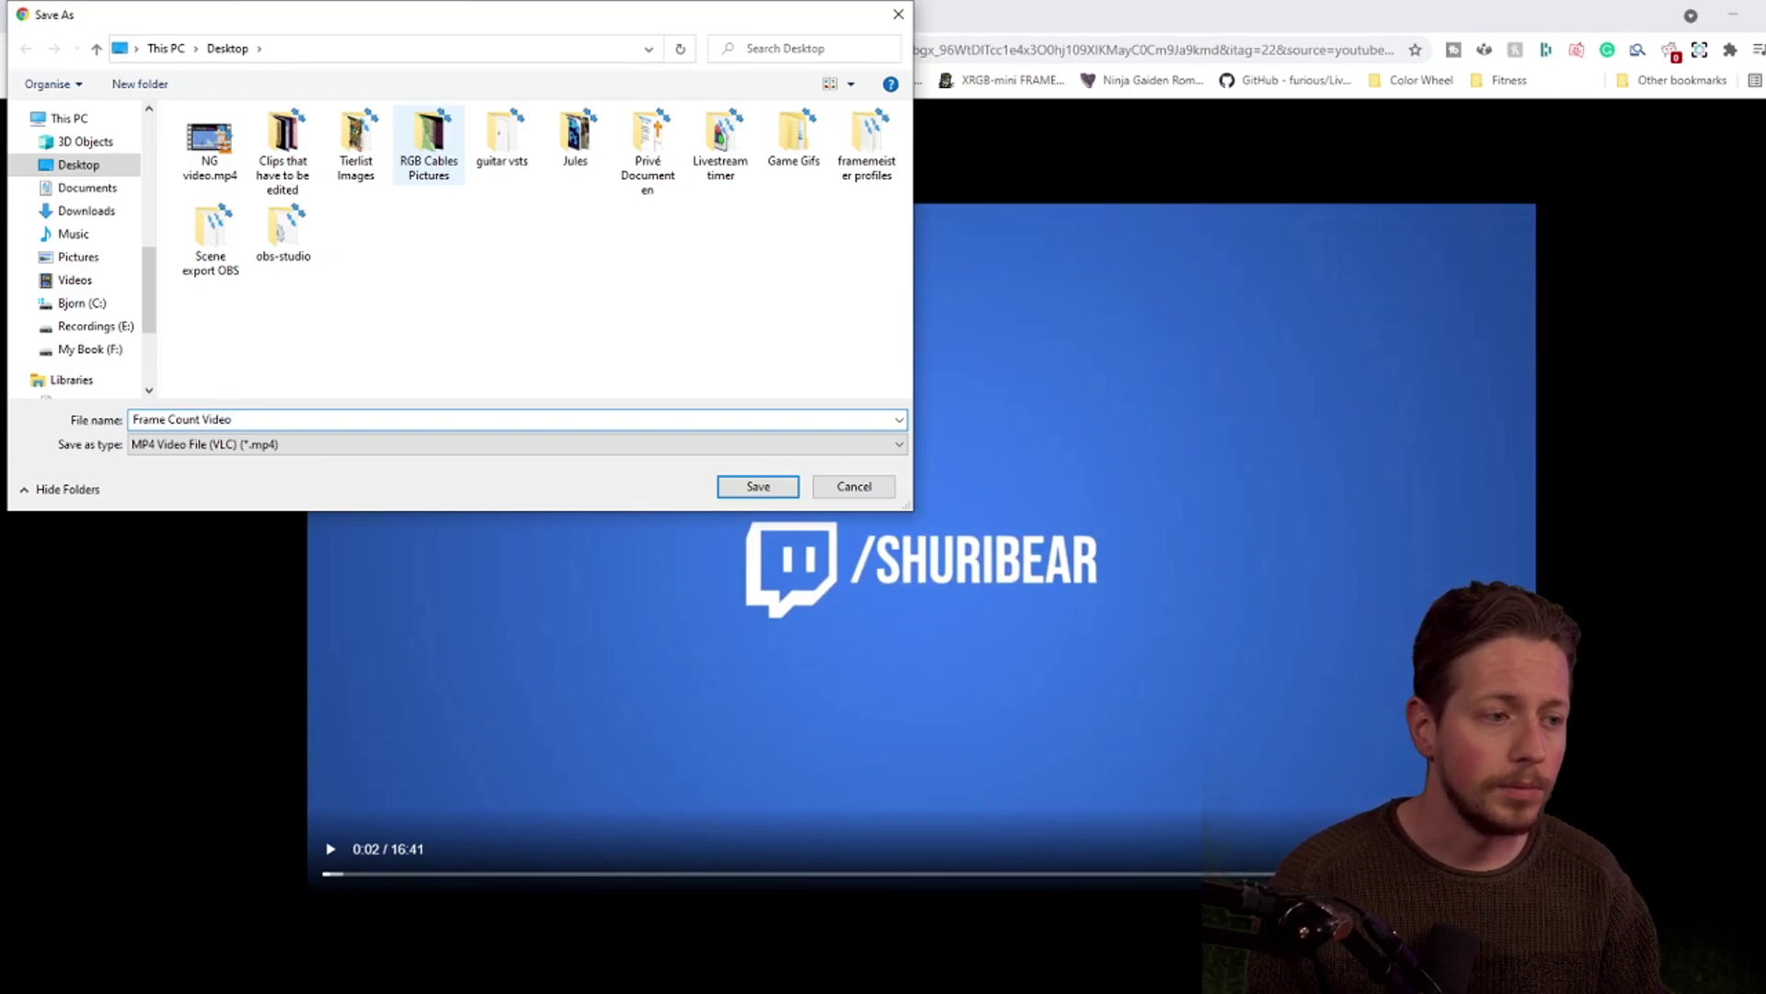
pyautogui.press('Return')
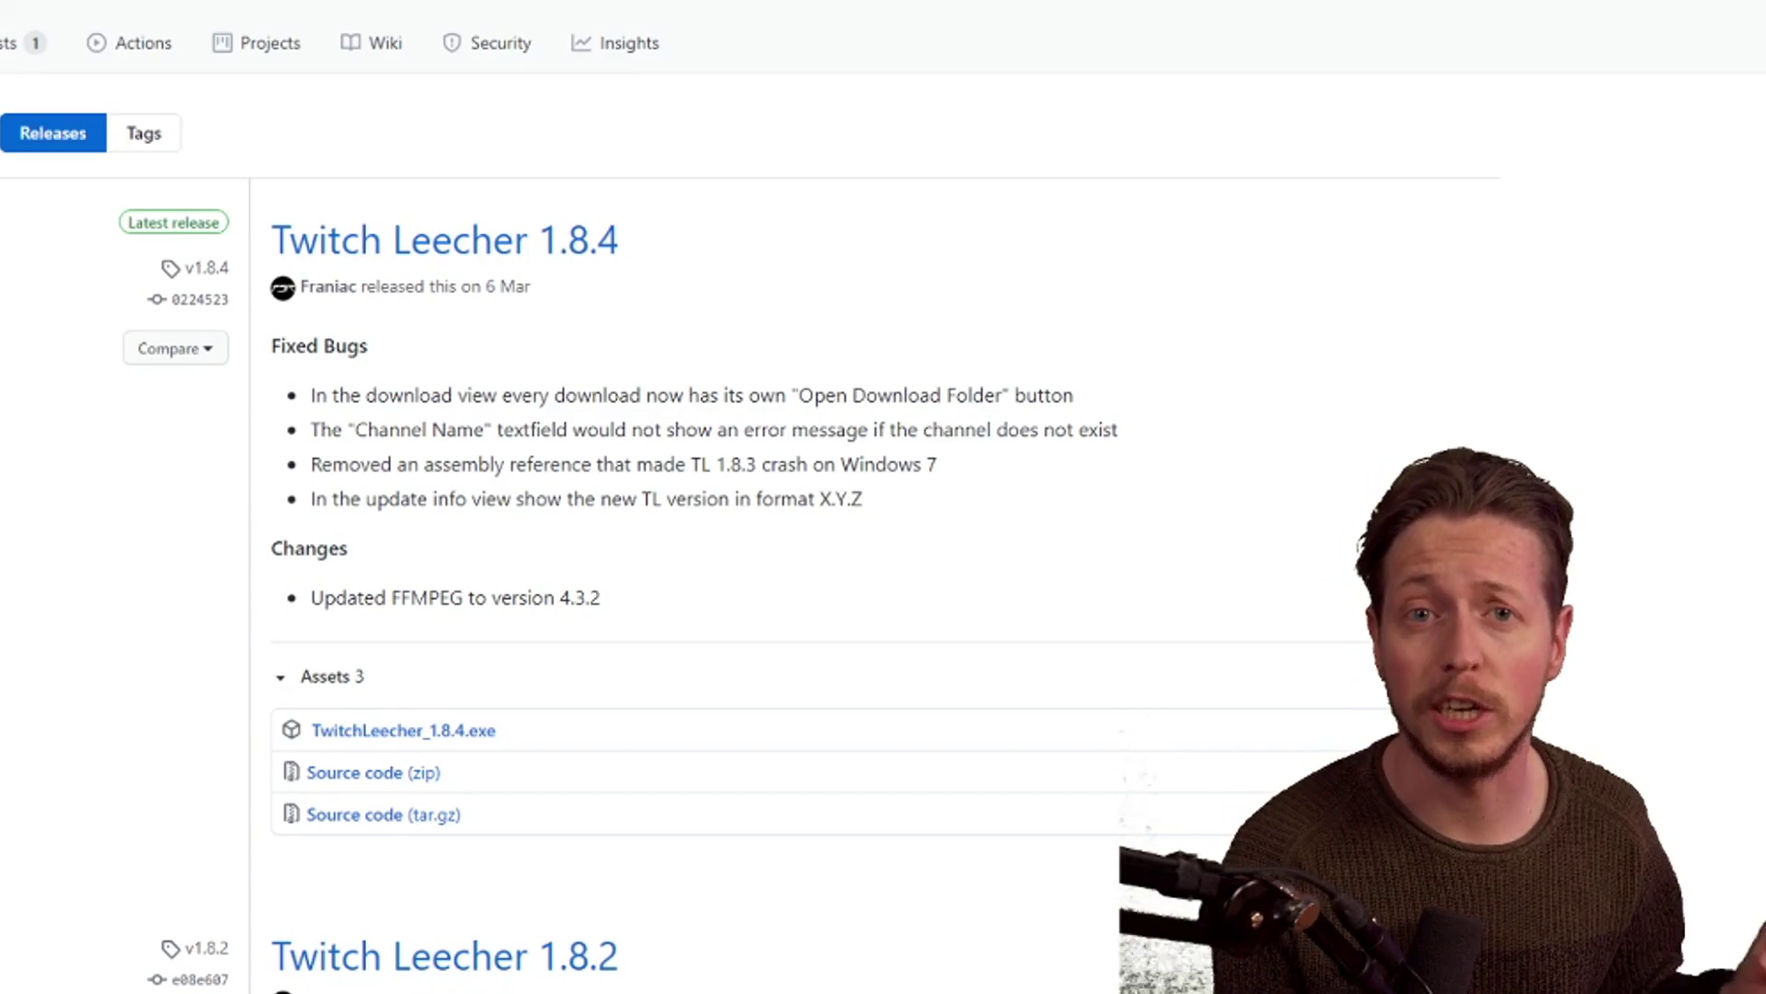
# Step: Download TwitchLeecher_1.8.4.exe from the Twitch Leecher 1.8.4 release assets
pyautogui.click(429, 730)
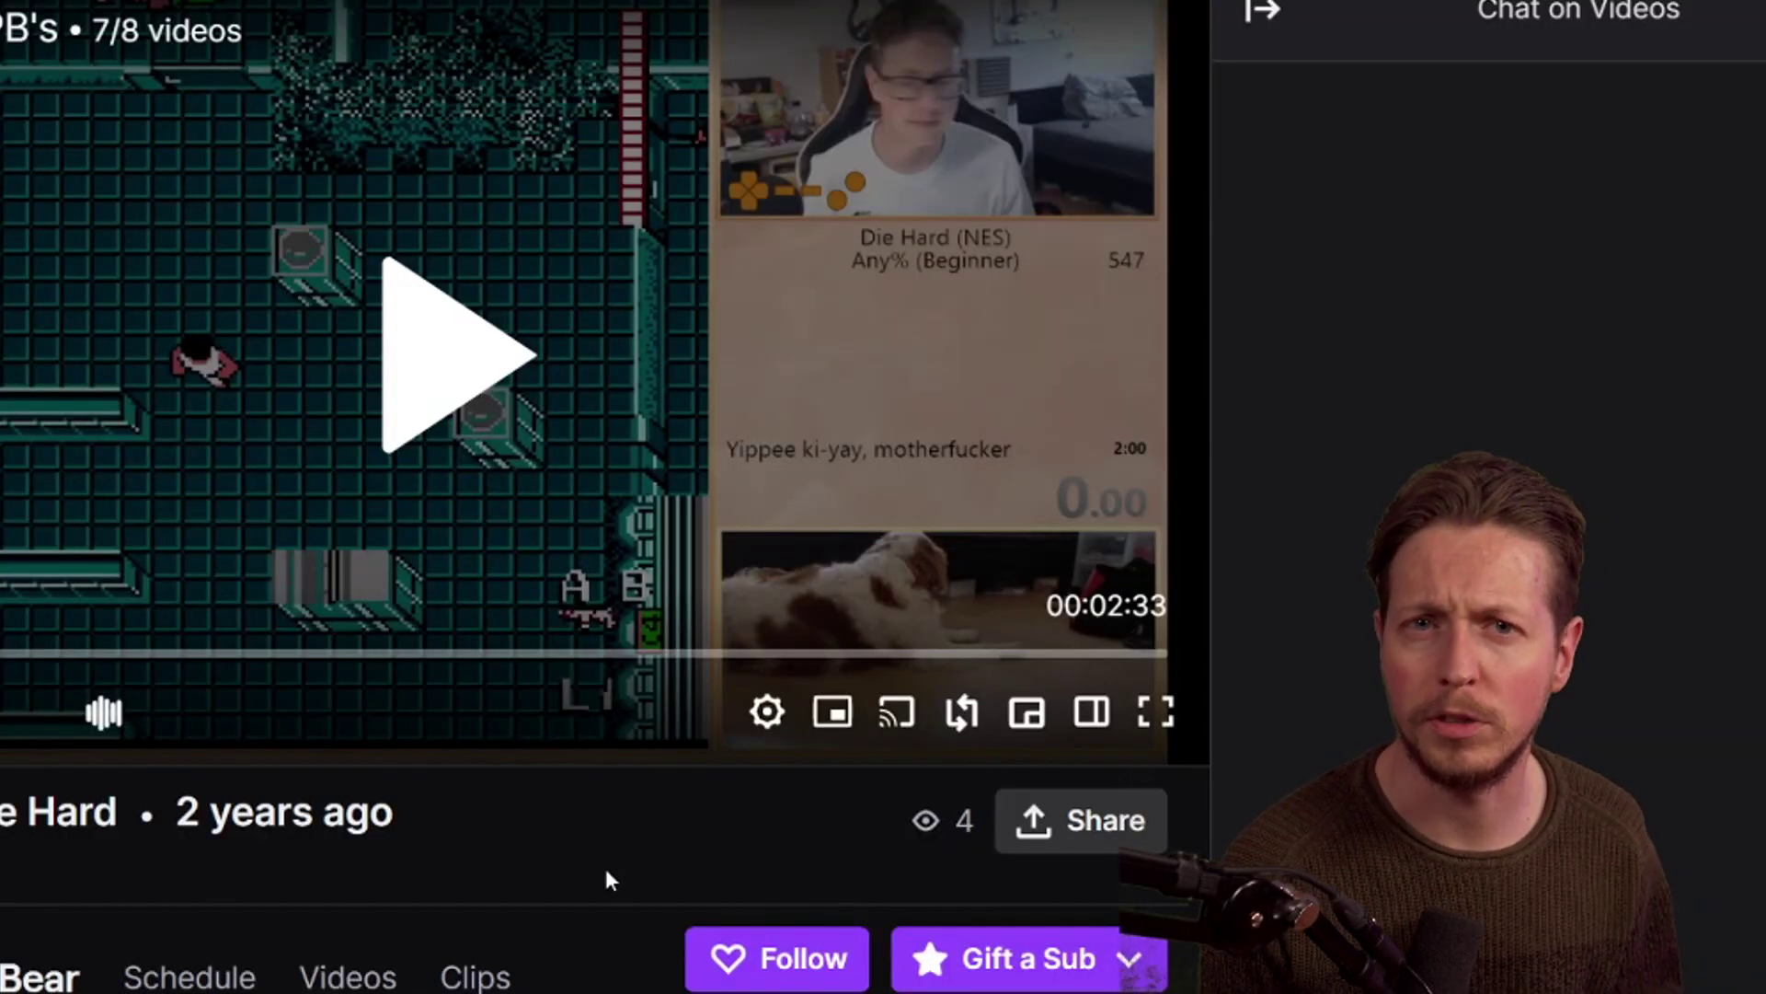
# Step: Copy the Die Hard broadcast's video link from its Share options
pyautogui.click(1058, 828)
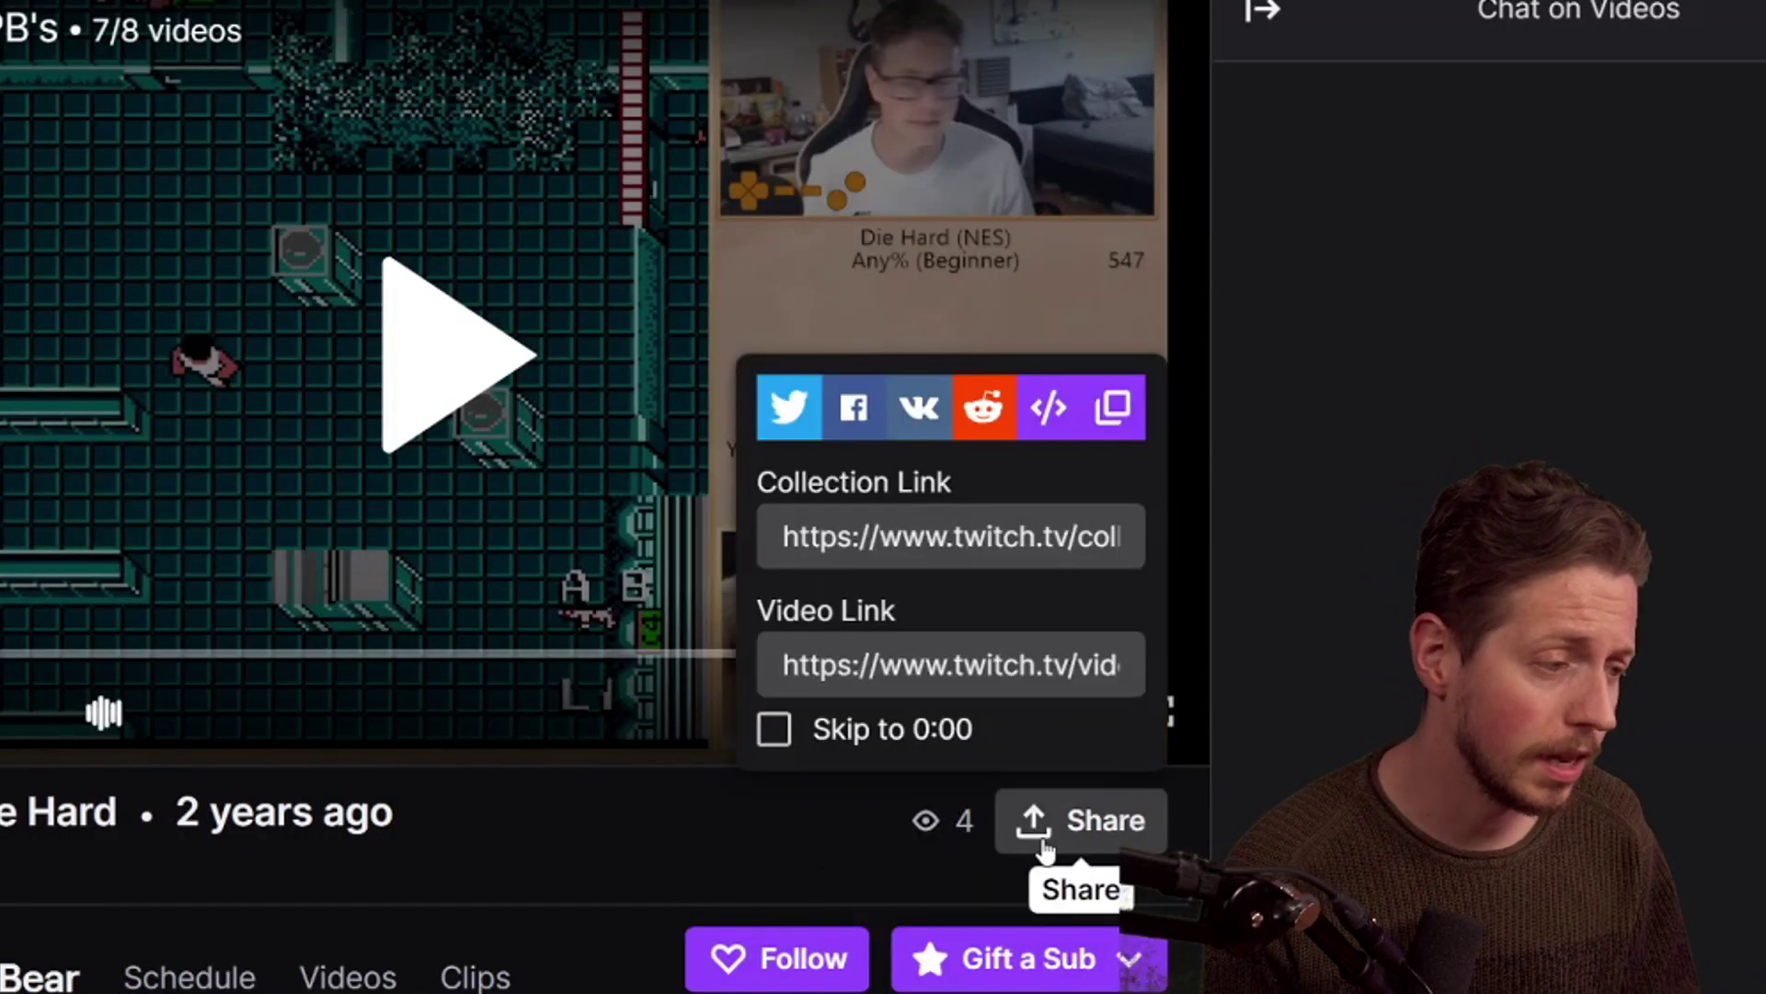
pyautogui.click(960, 685)
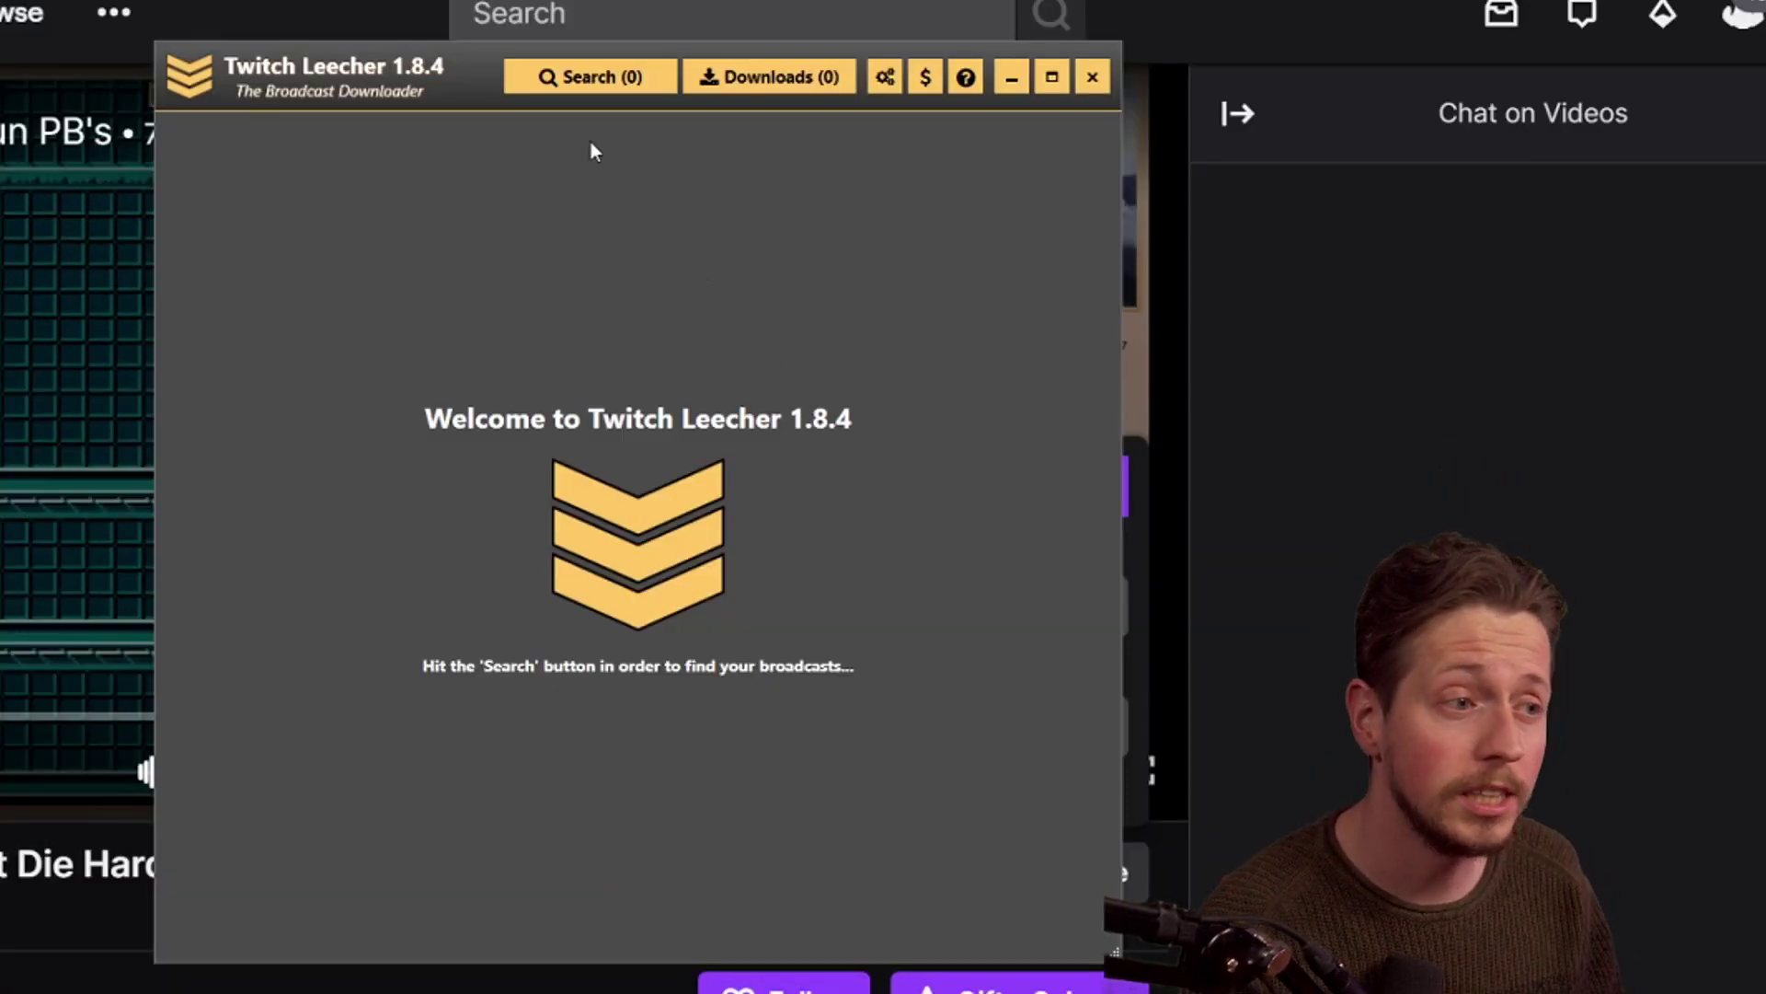
# Step: Search Twitch Leecher's Urls tab with the pasted Twitch video URL to find Frame Count Die Hard
pyautogui.click(574, 92)
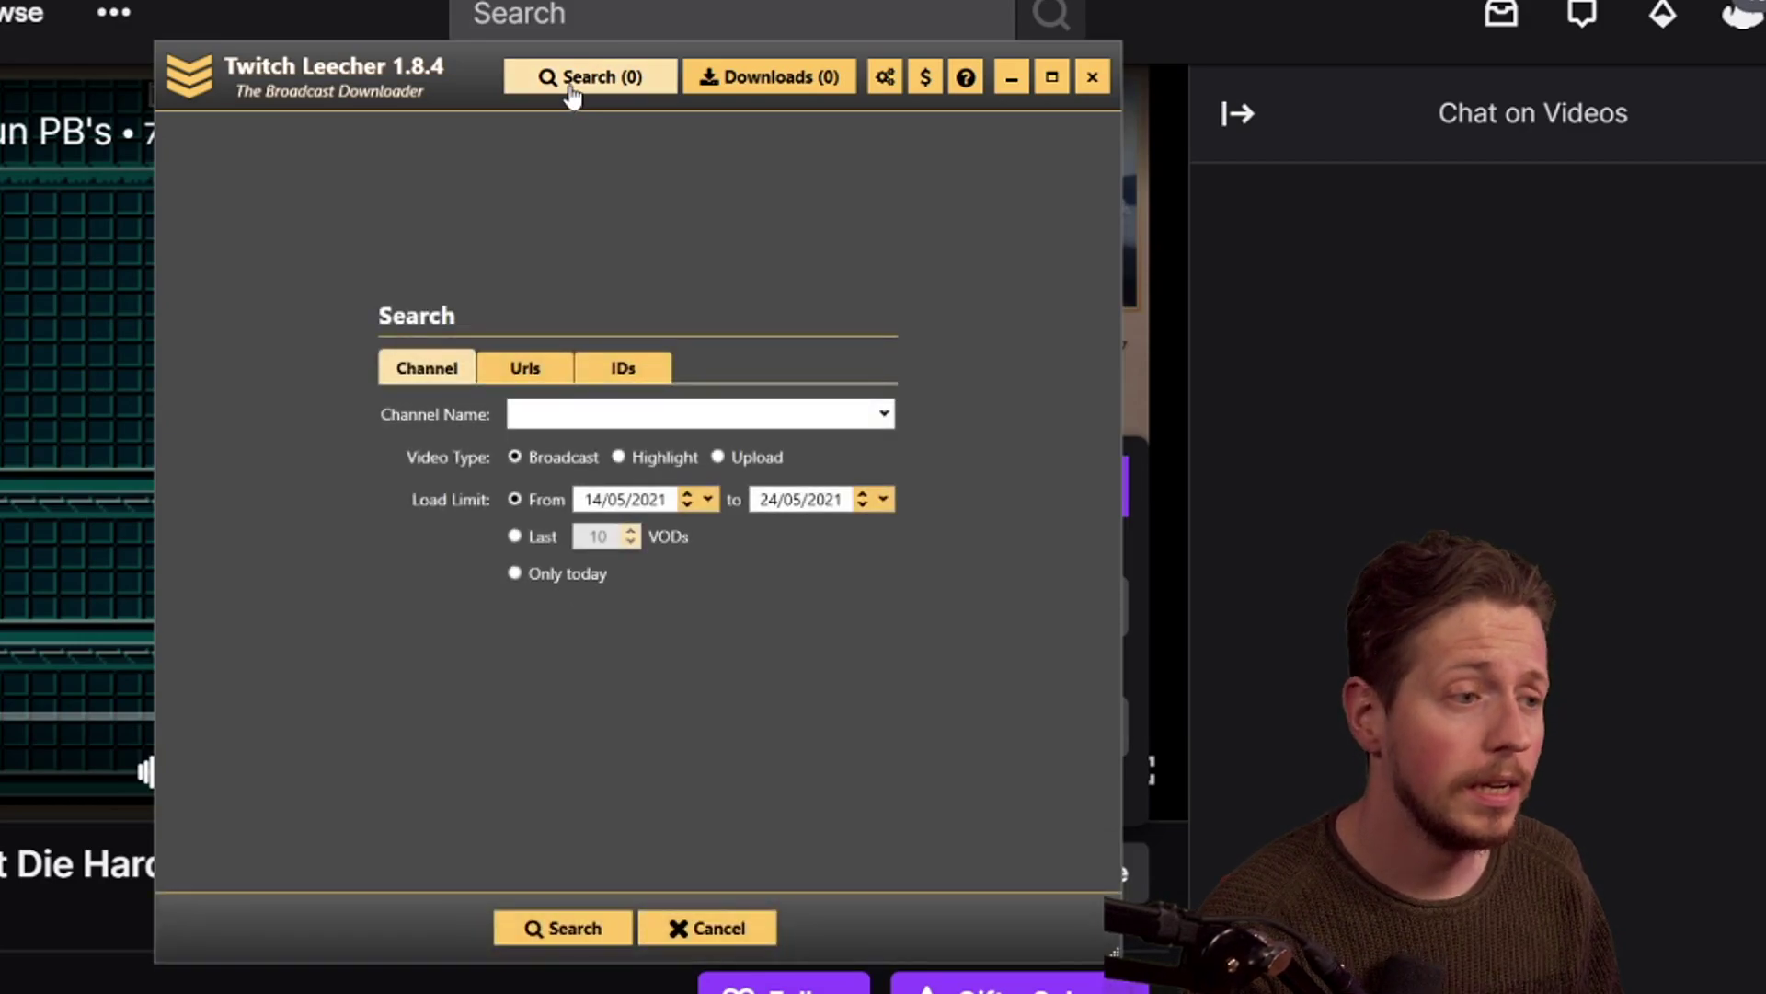
pyautogui.click(534, 372)
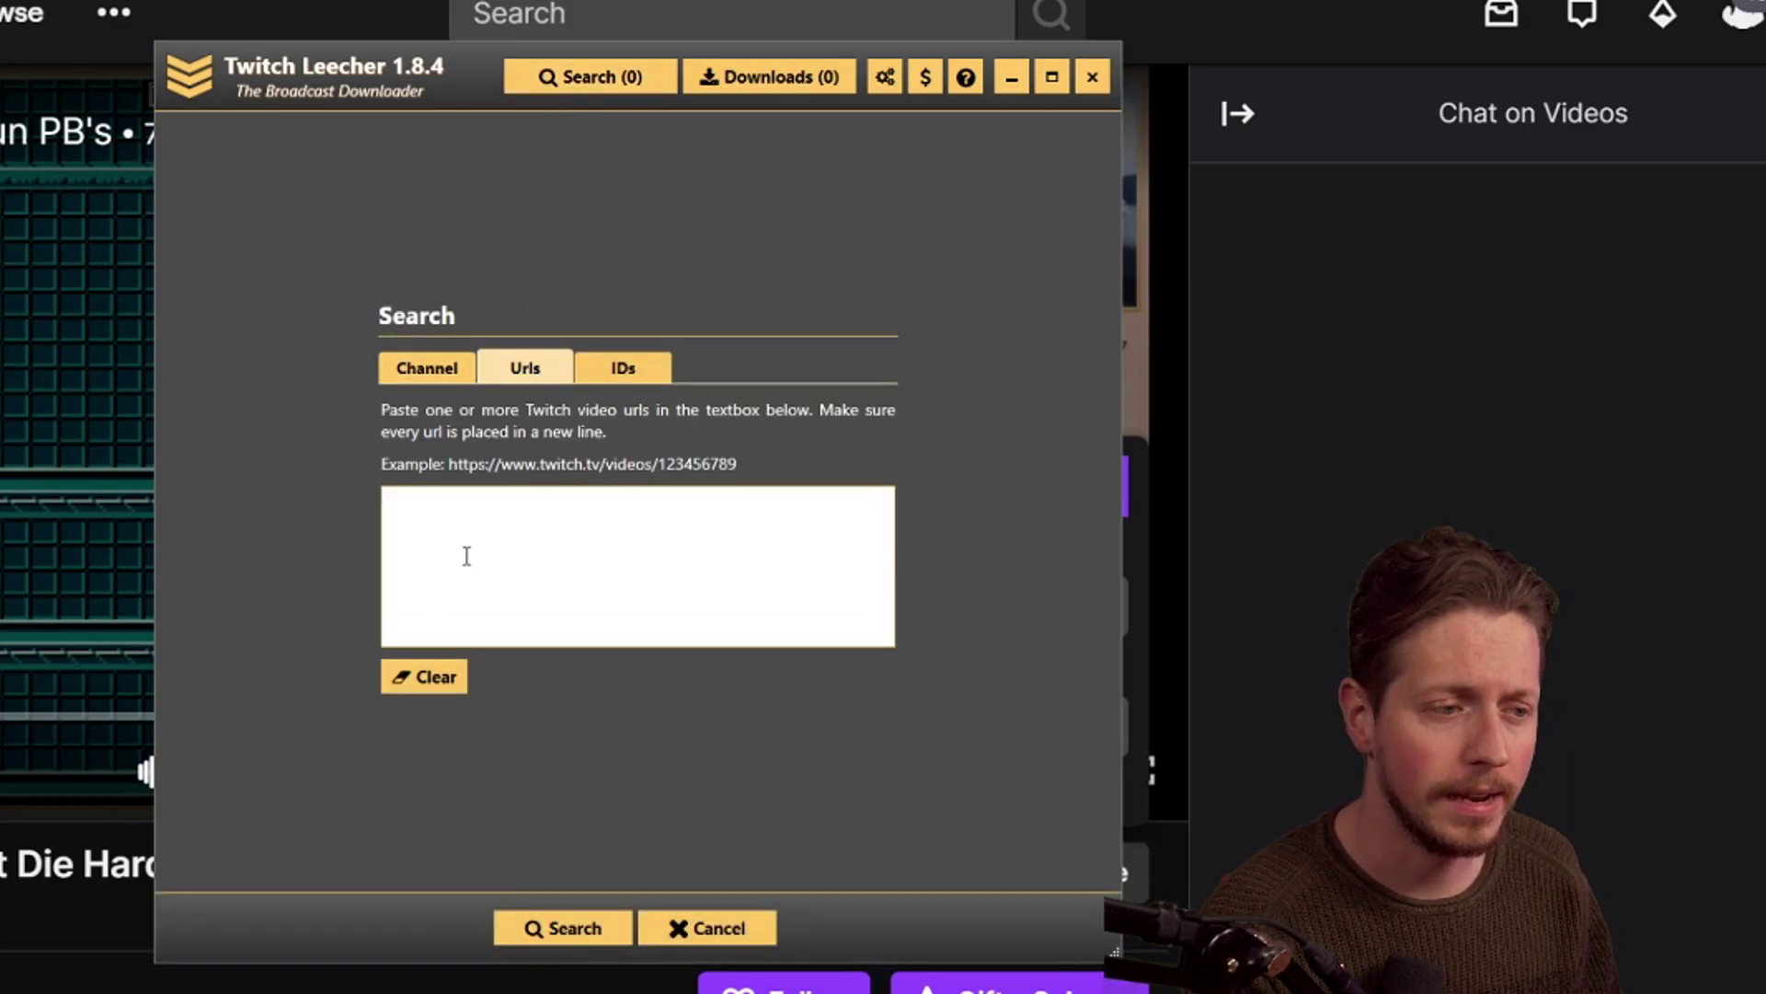
pyautogui.click(467, 556)
pyautogui.hotkey('ctrl', 'v')
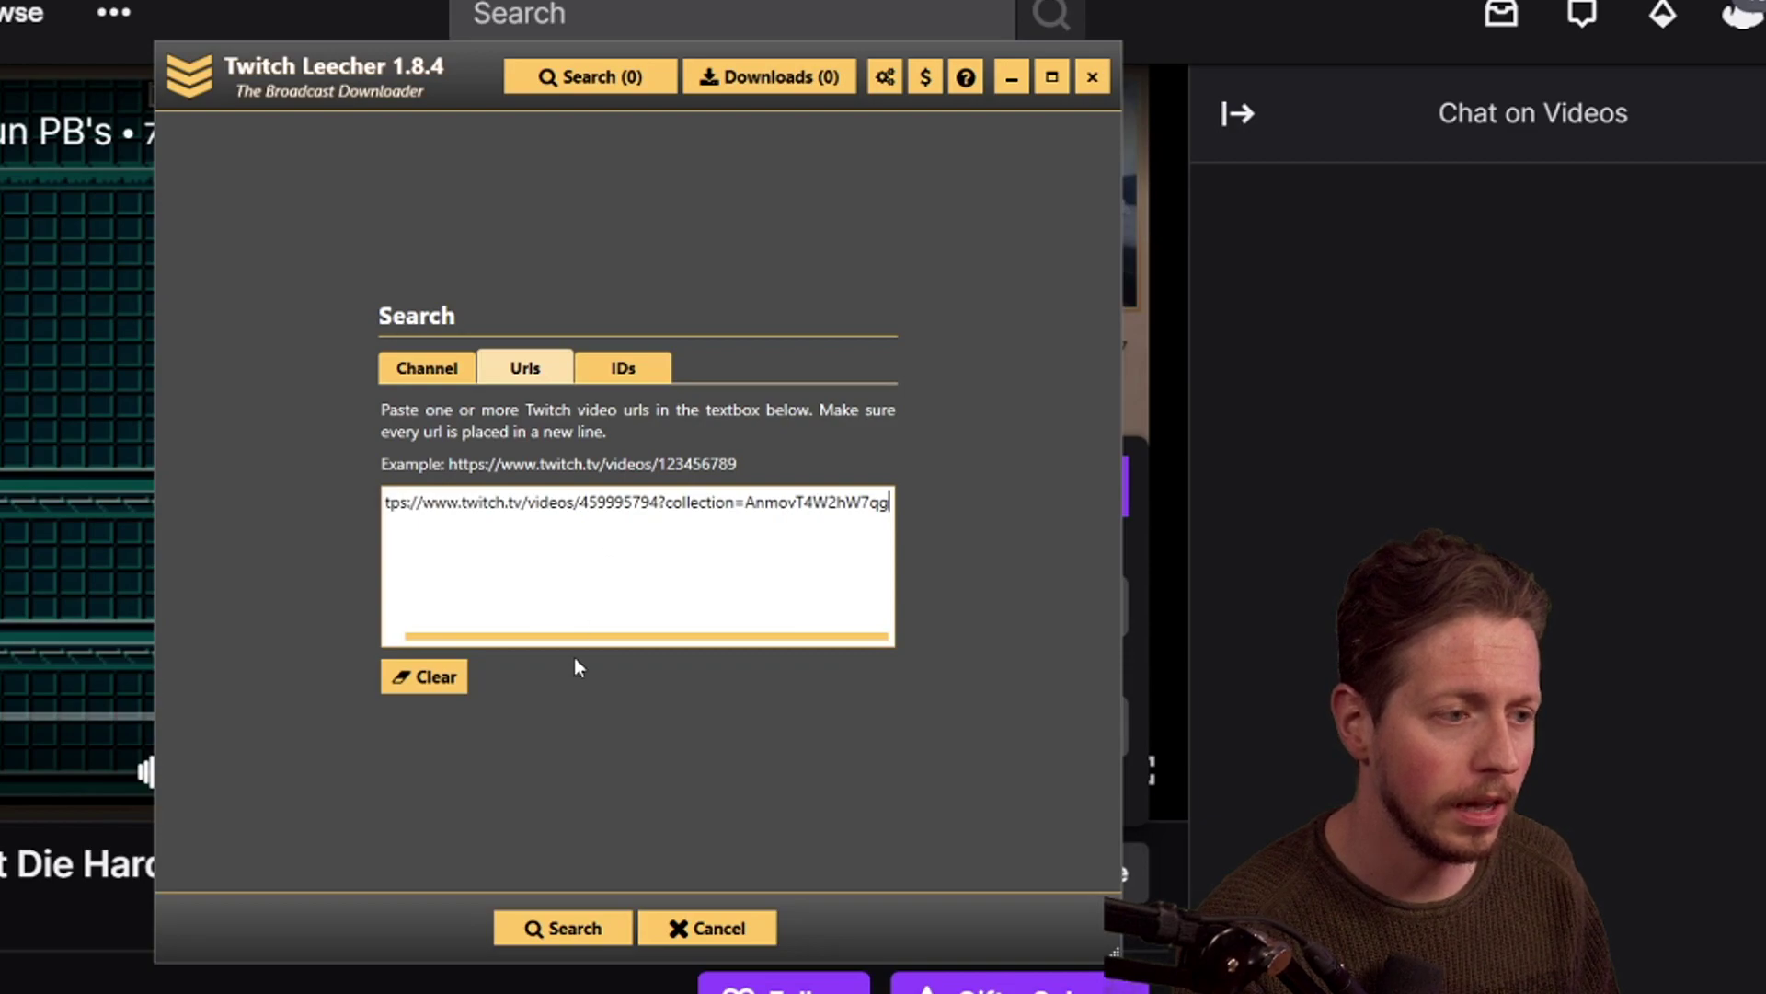
pyautogui.click(543, 927)
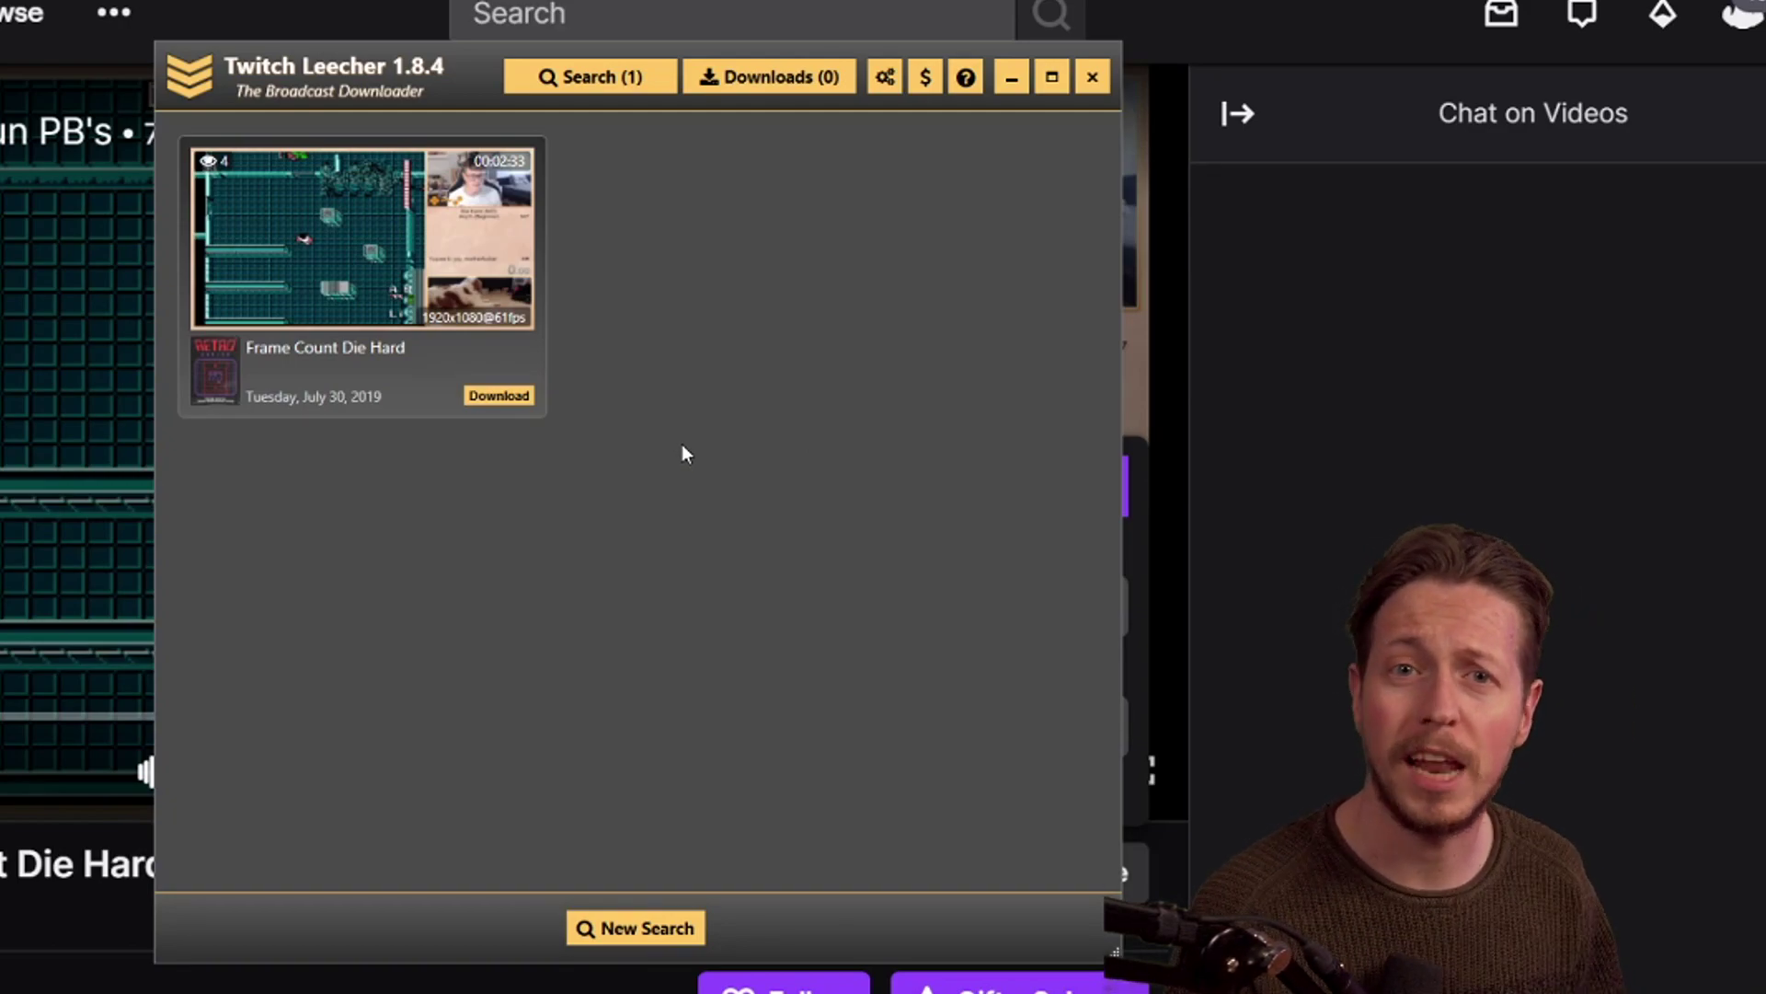
# Step: Download the uncropped Frame Count Die Hard video at 1920x1080, overwriting the existing file
pyautogui.click(497, 397)
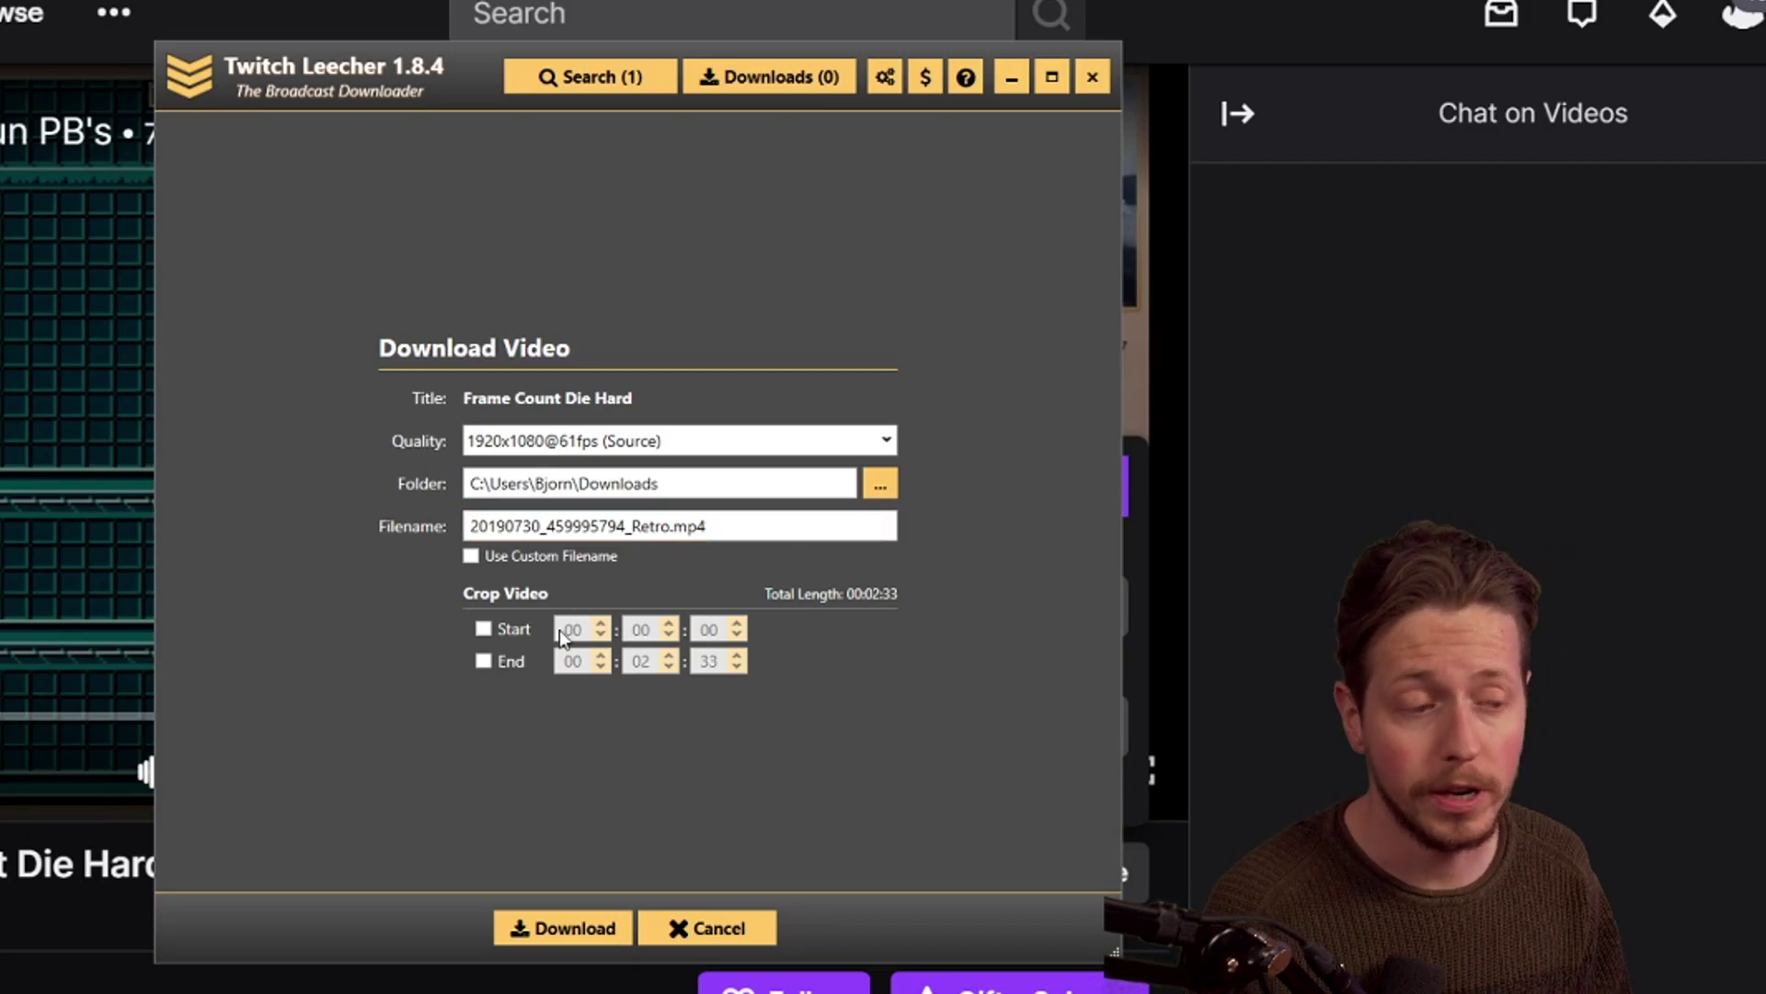
pyautogui.click(485, 629)
pyautogui.click(483, 662)
pyautogui.click(483, 662)
pyautogui.click(485, 631)
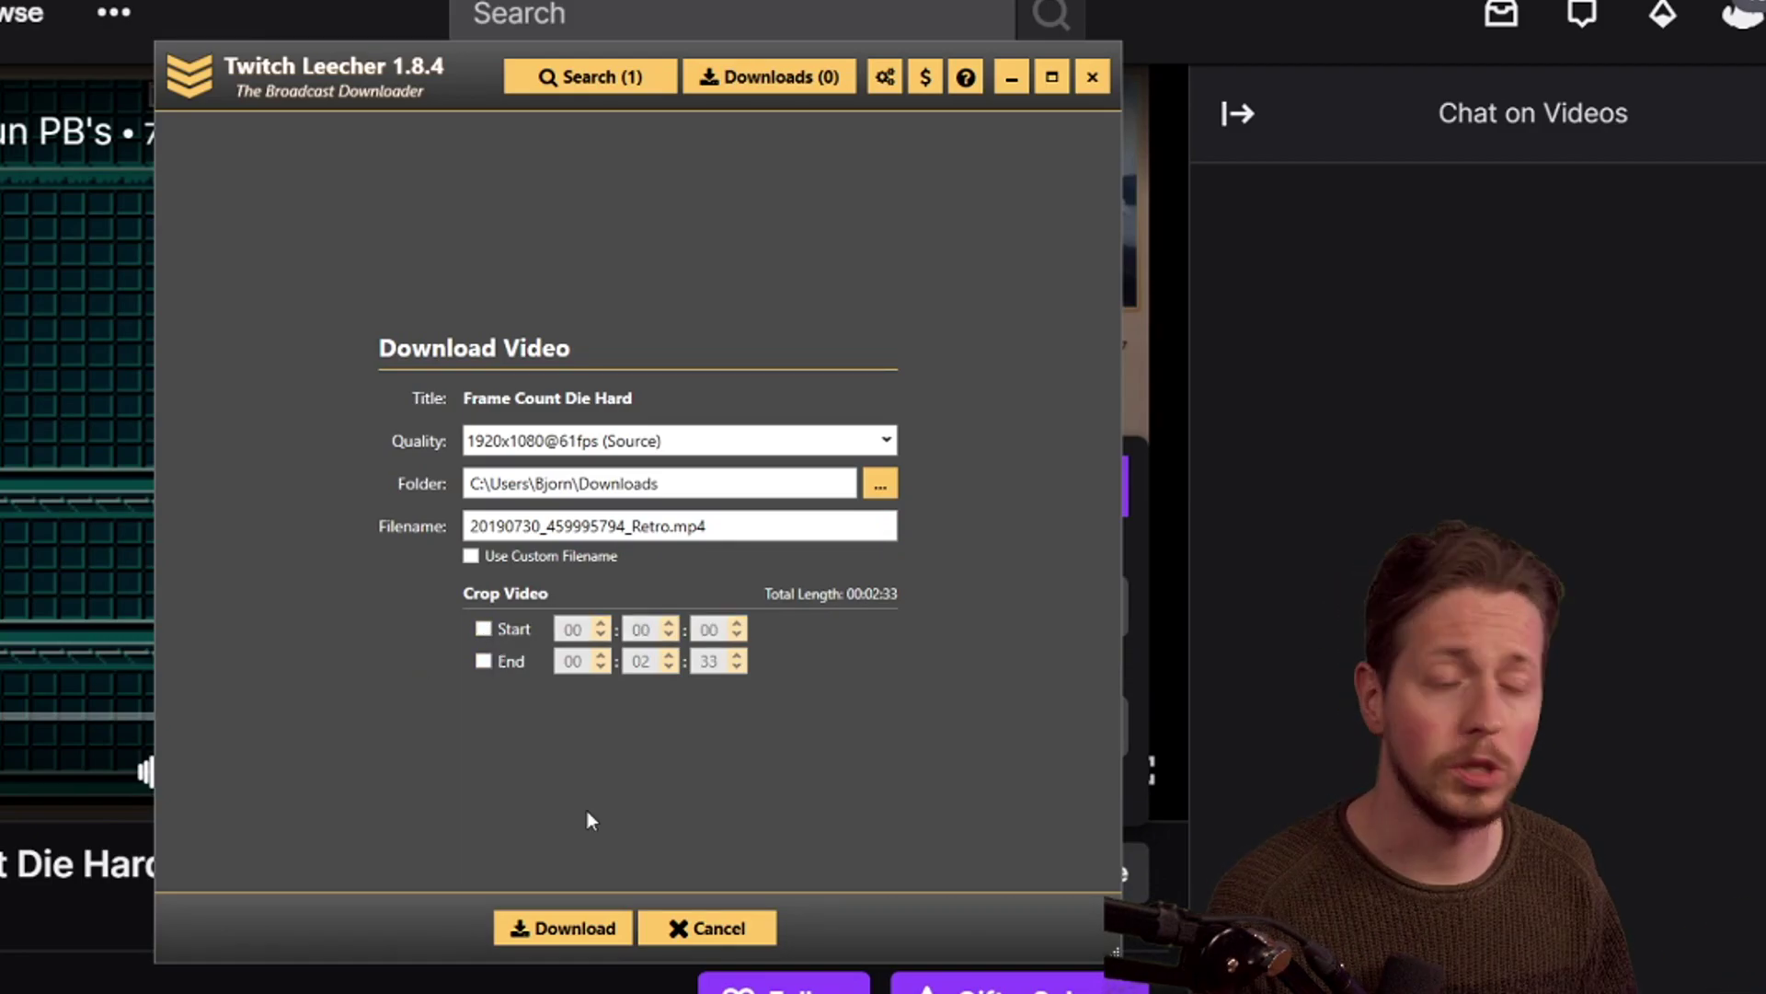
pyautogui.click(561, 930)
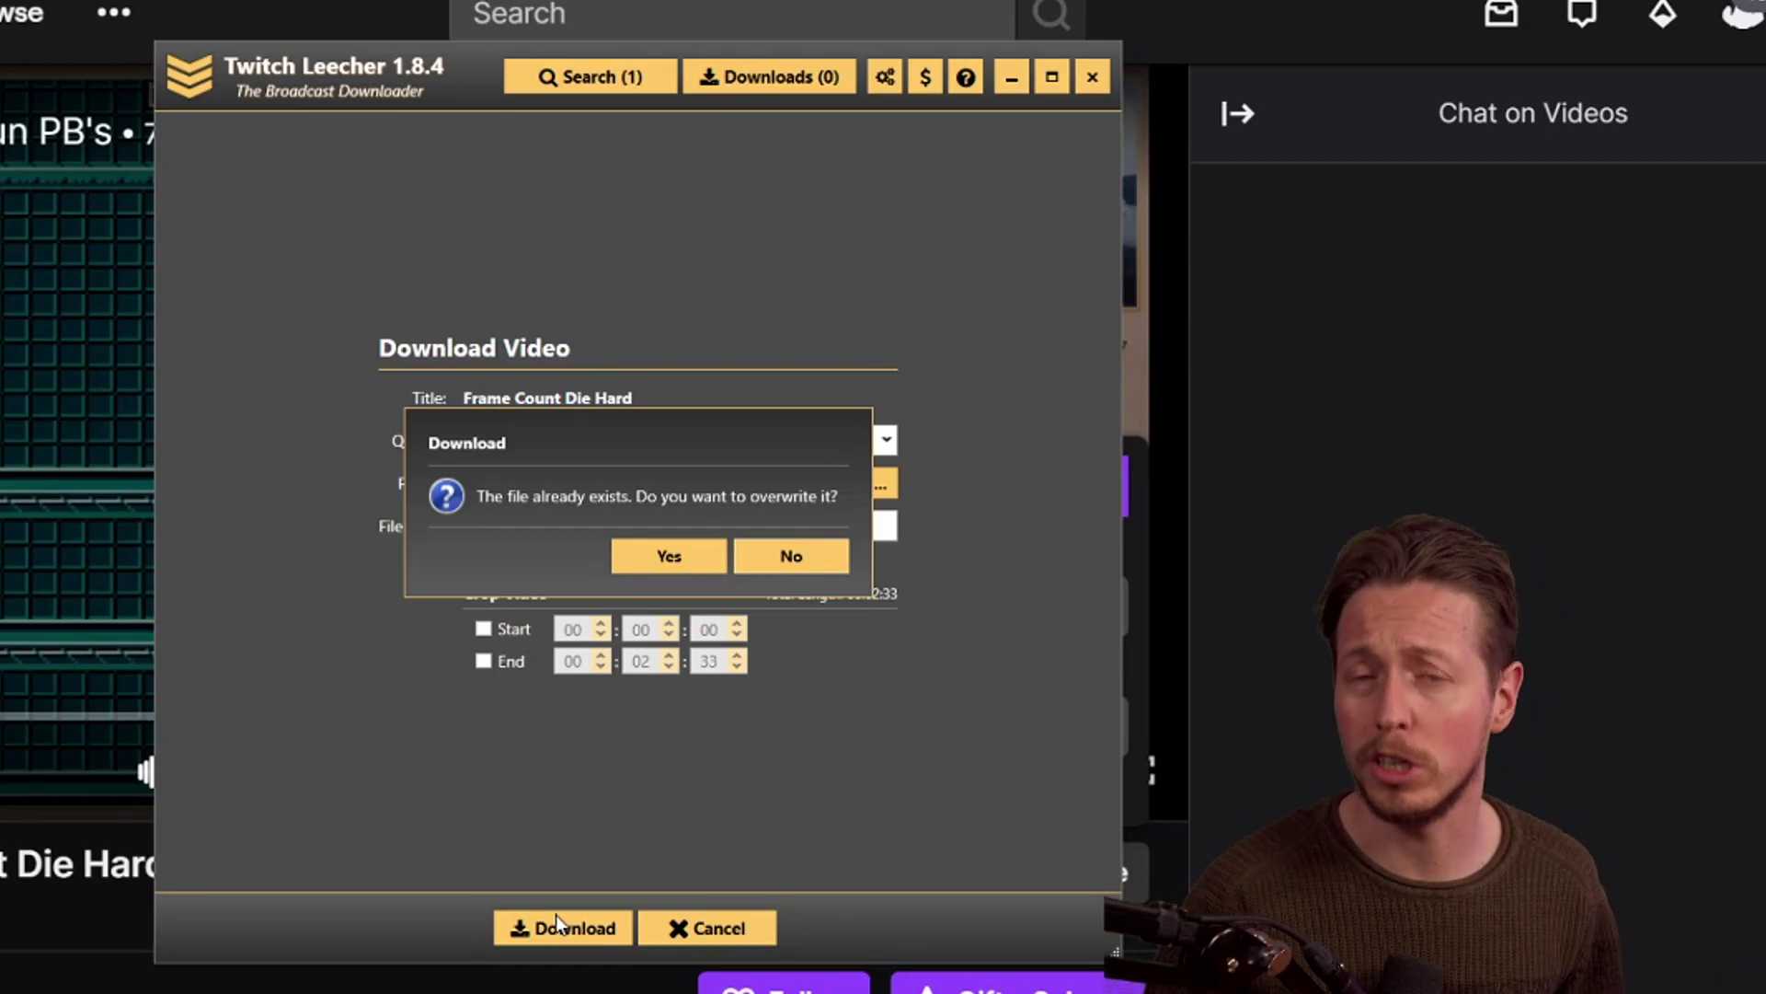
pyautogui.press('Return')
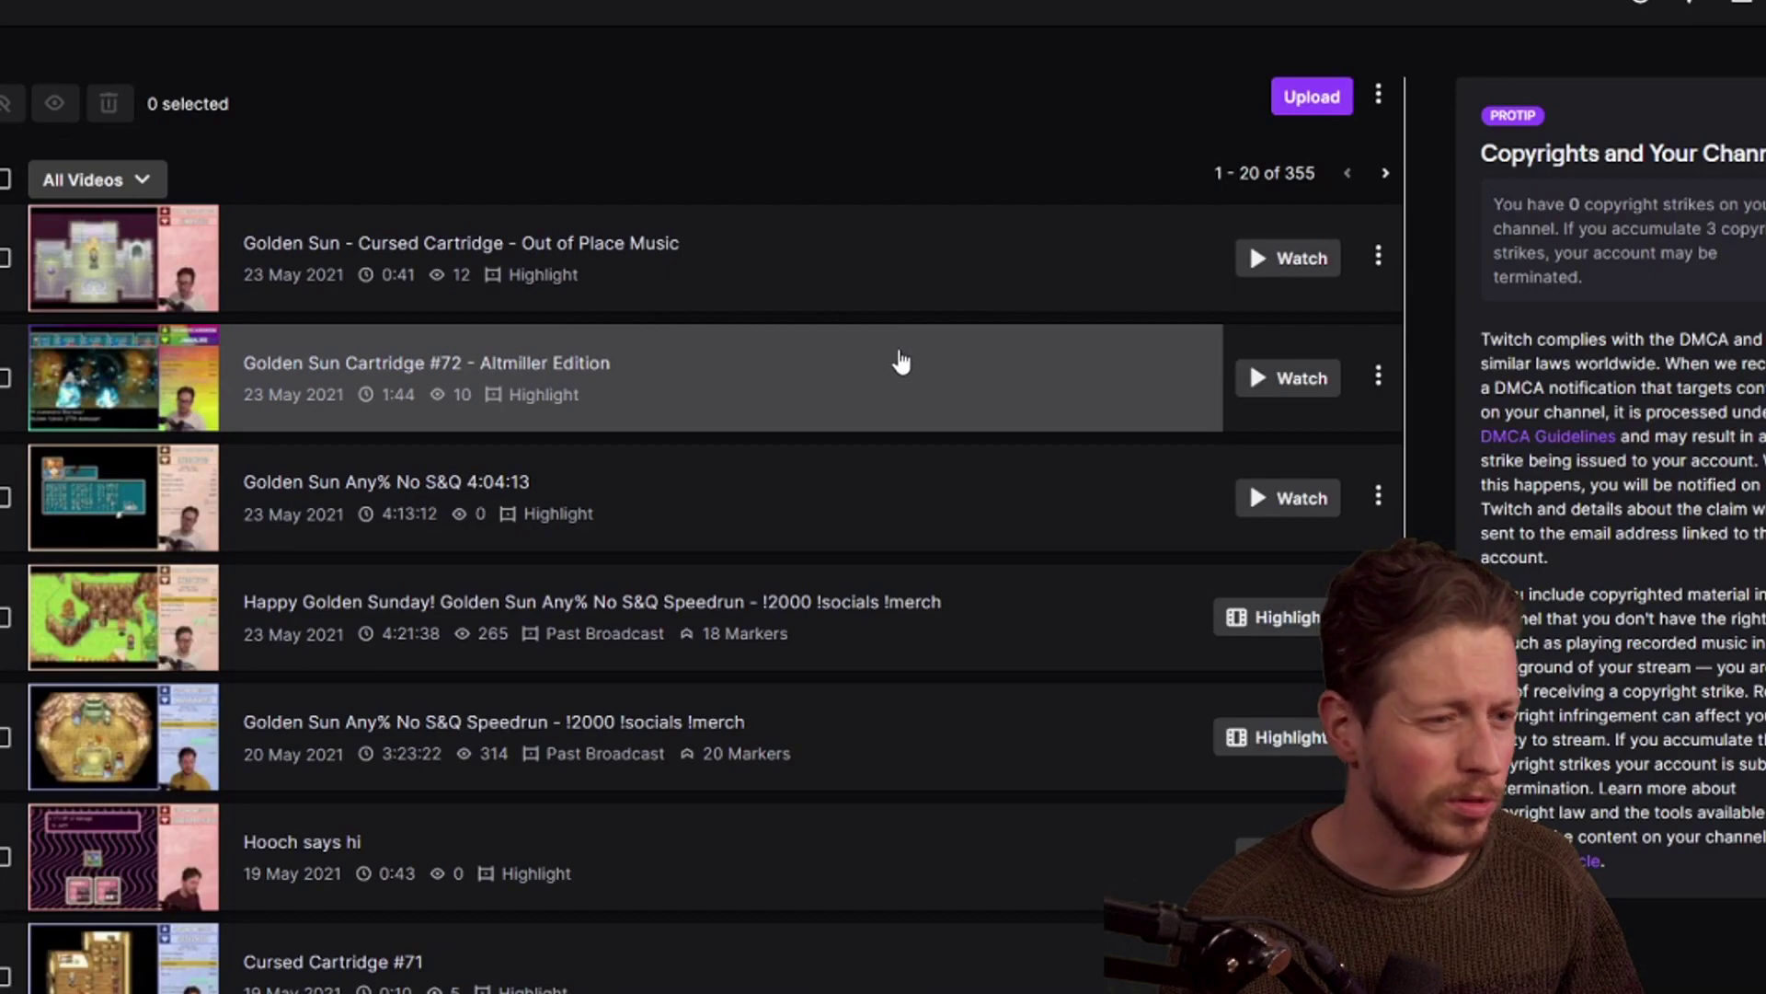
# Step: Download the Golden Sun Any% No S&Q 4:04:13 highlight from its row menu
pyautogui.click(1376, 501)
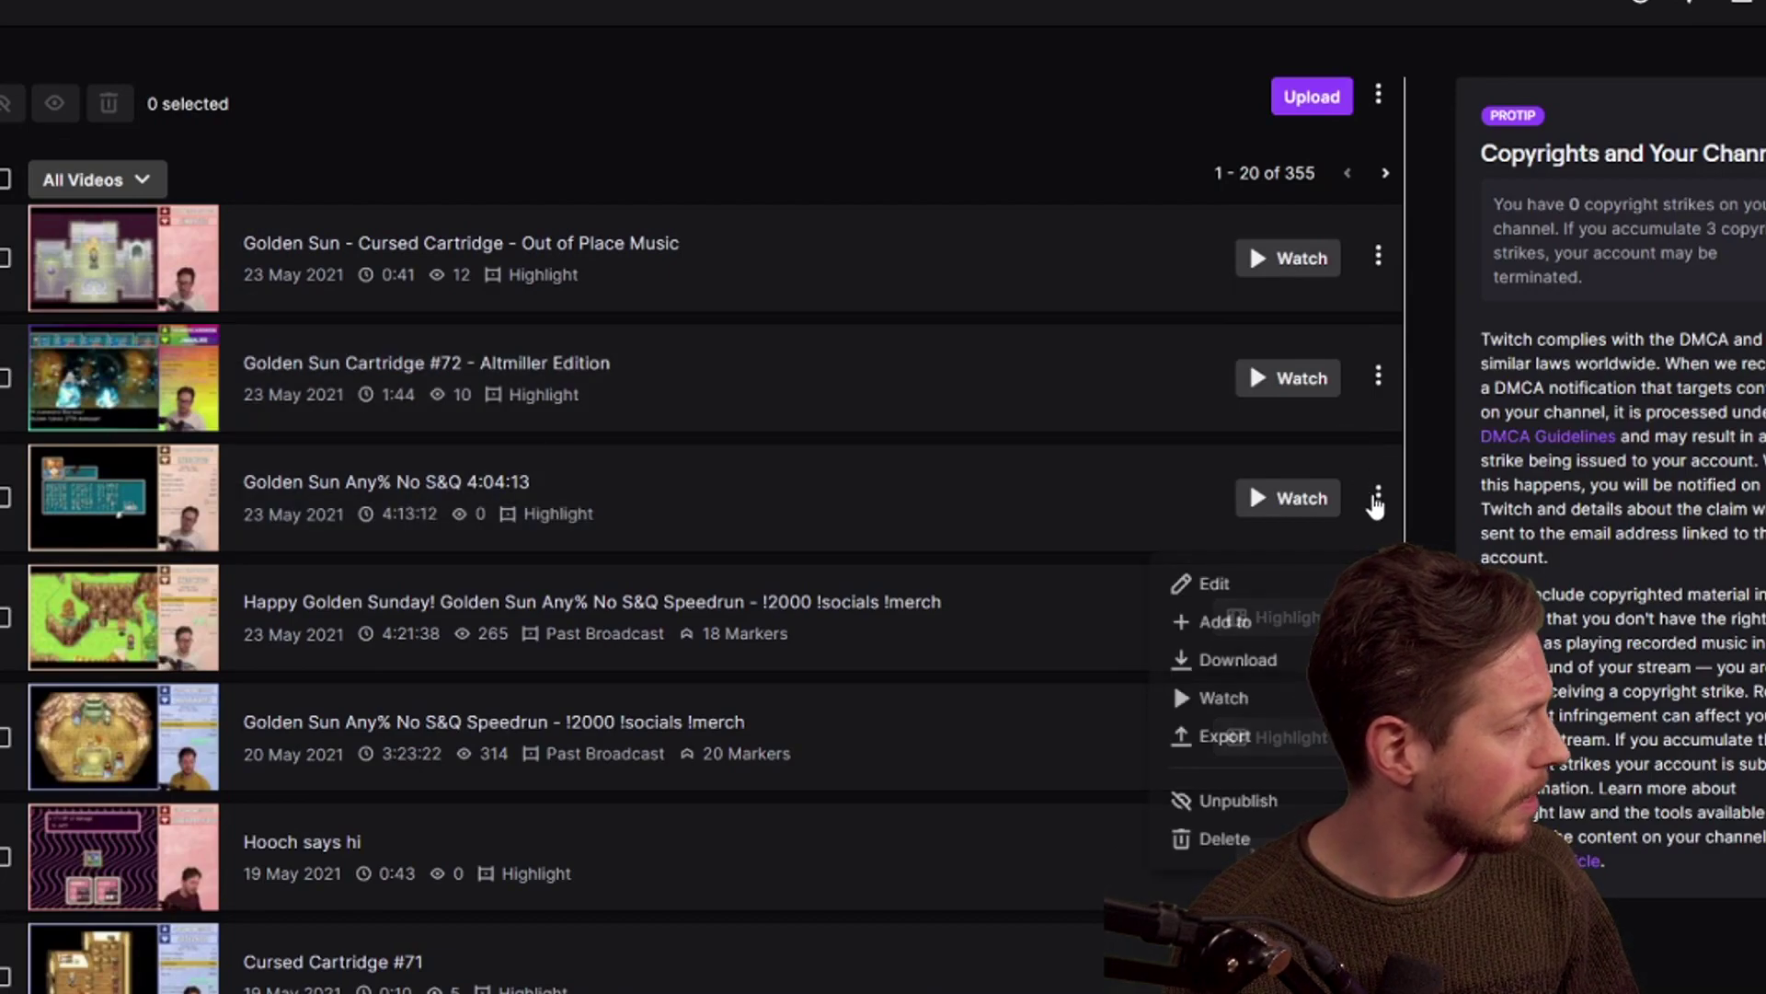
pyautogui.click(1253, 673)
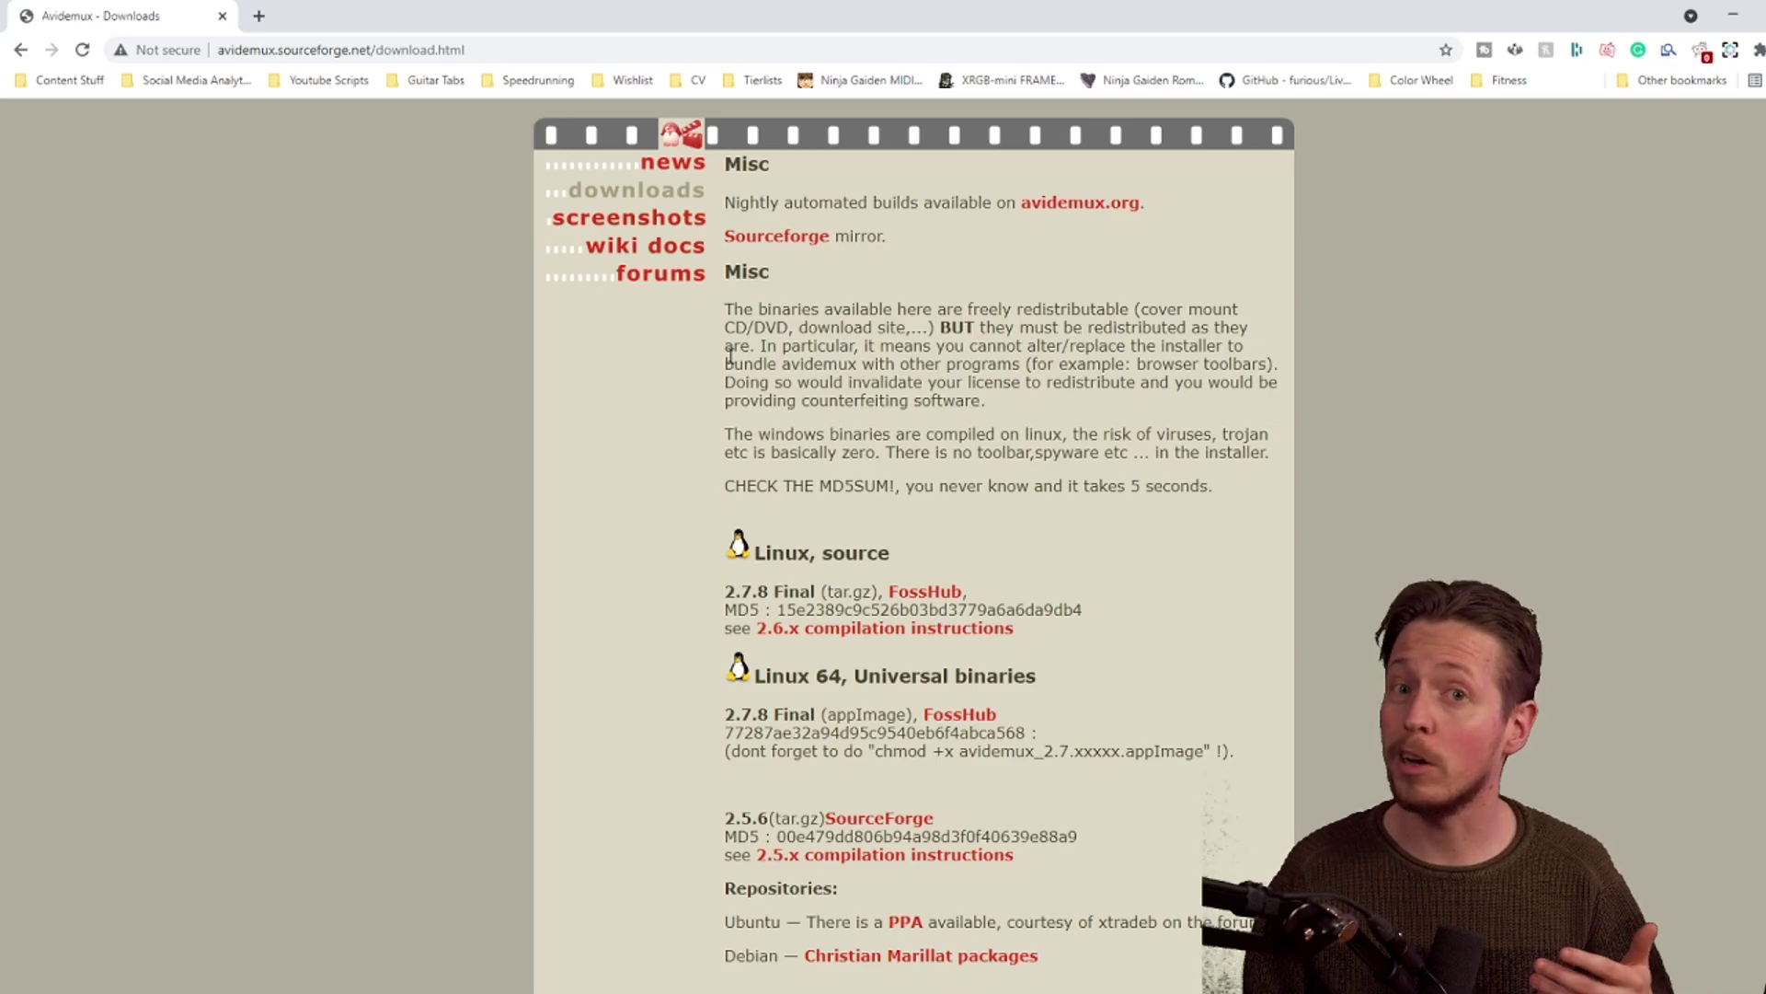
# Step: Follow the FossHub link on the win64/VC++ 2.7.8 Final line
pyautogui.scroll(-4, 460, 709)
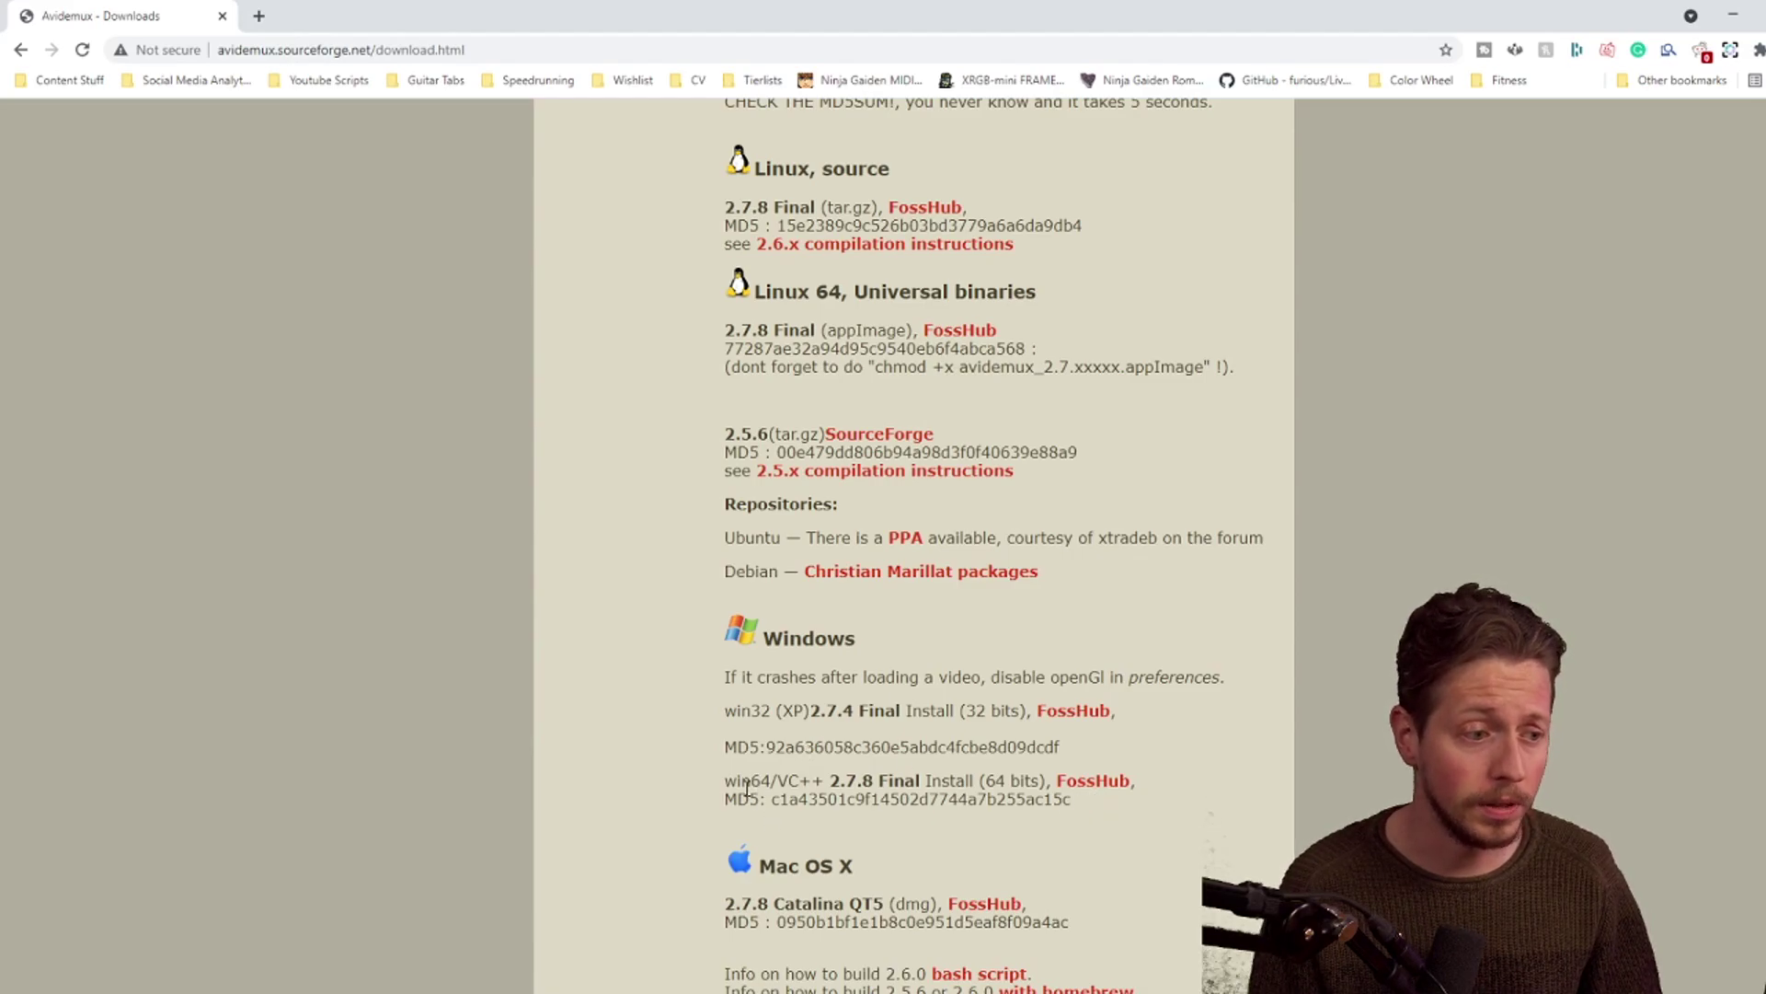
pyautogui.moveTo(742, 782); pyautogui.dragTo(826, 782)
pyautogui.click(1108, 785)
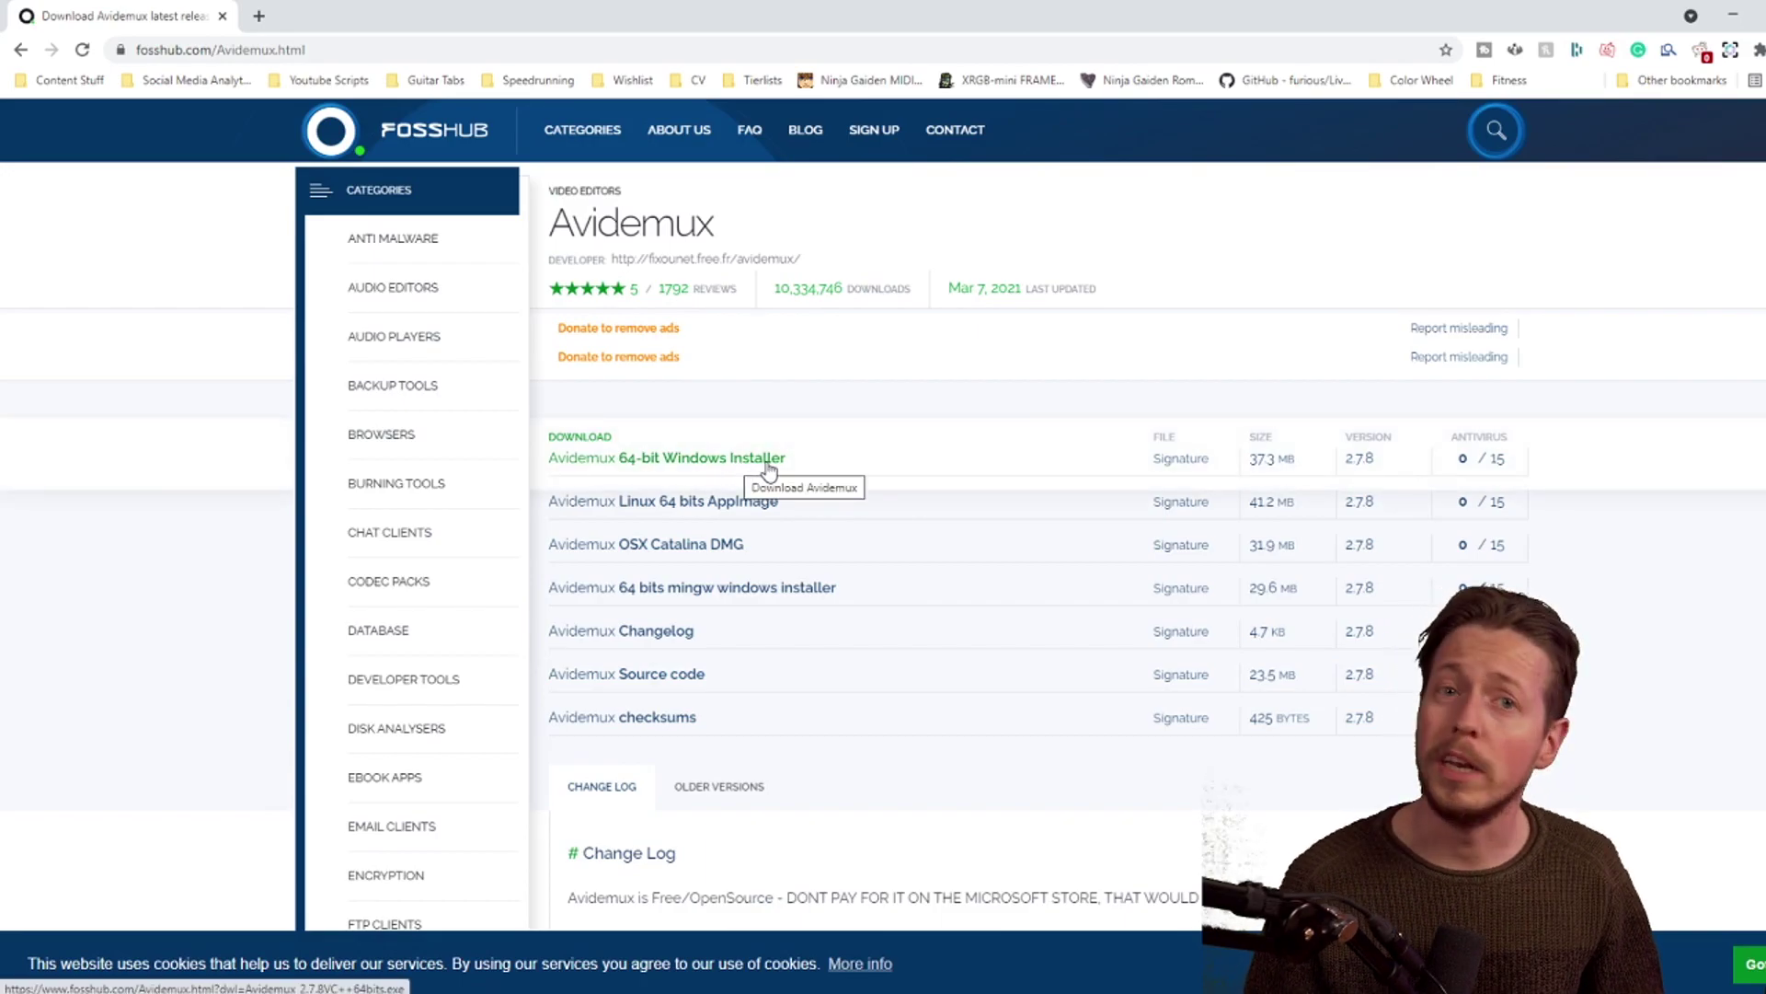
# Step: Download the Avidemux 2.7.8 64-bit Windows Installer from FossHub
pyautogui.click(768, 465)
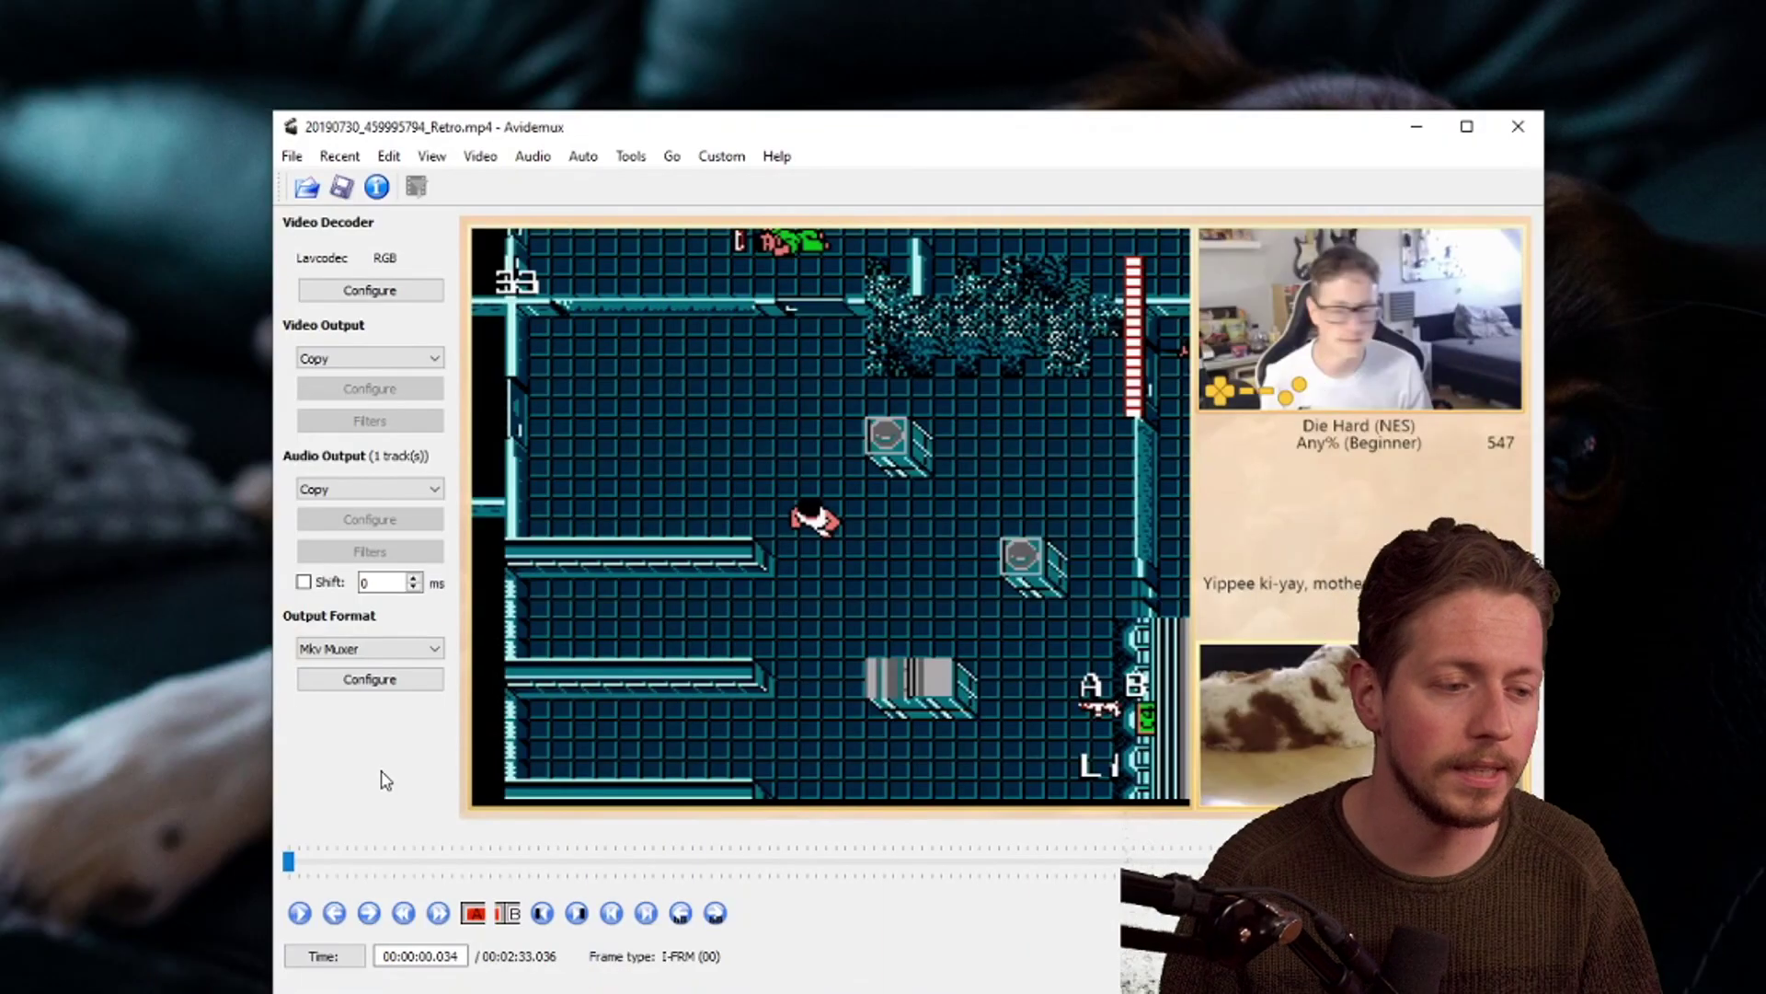
# Step: Find the first black frame after the Beginner difficulty choice, at 00:00:17.100
pyautogui.press('space')
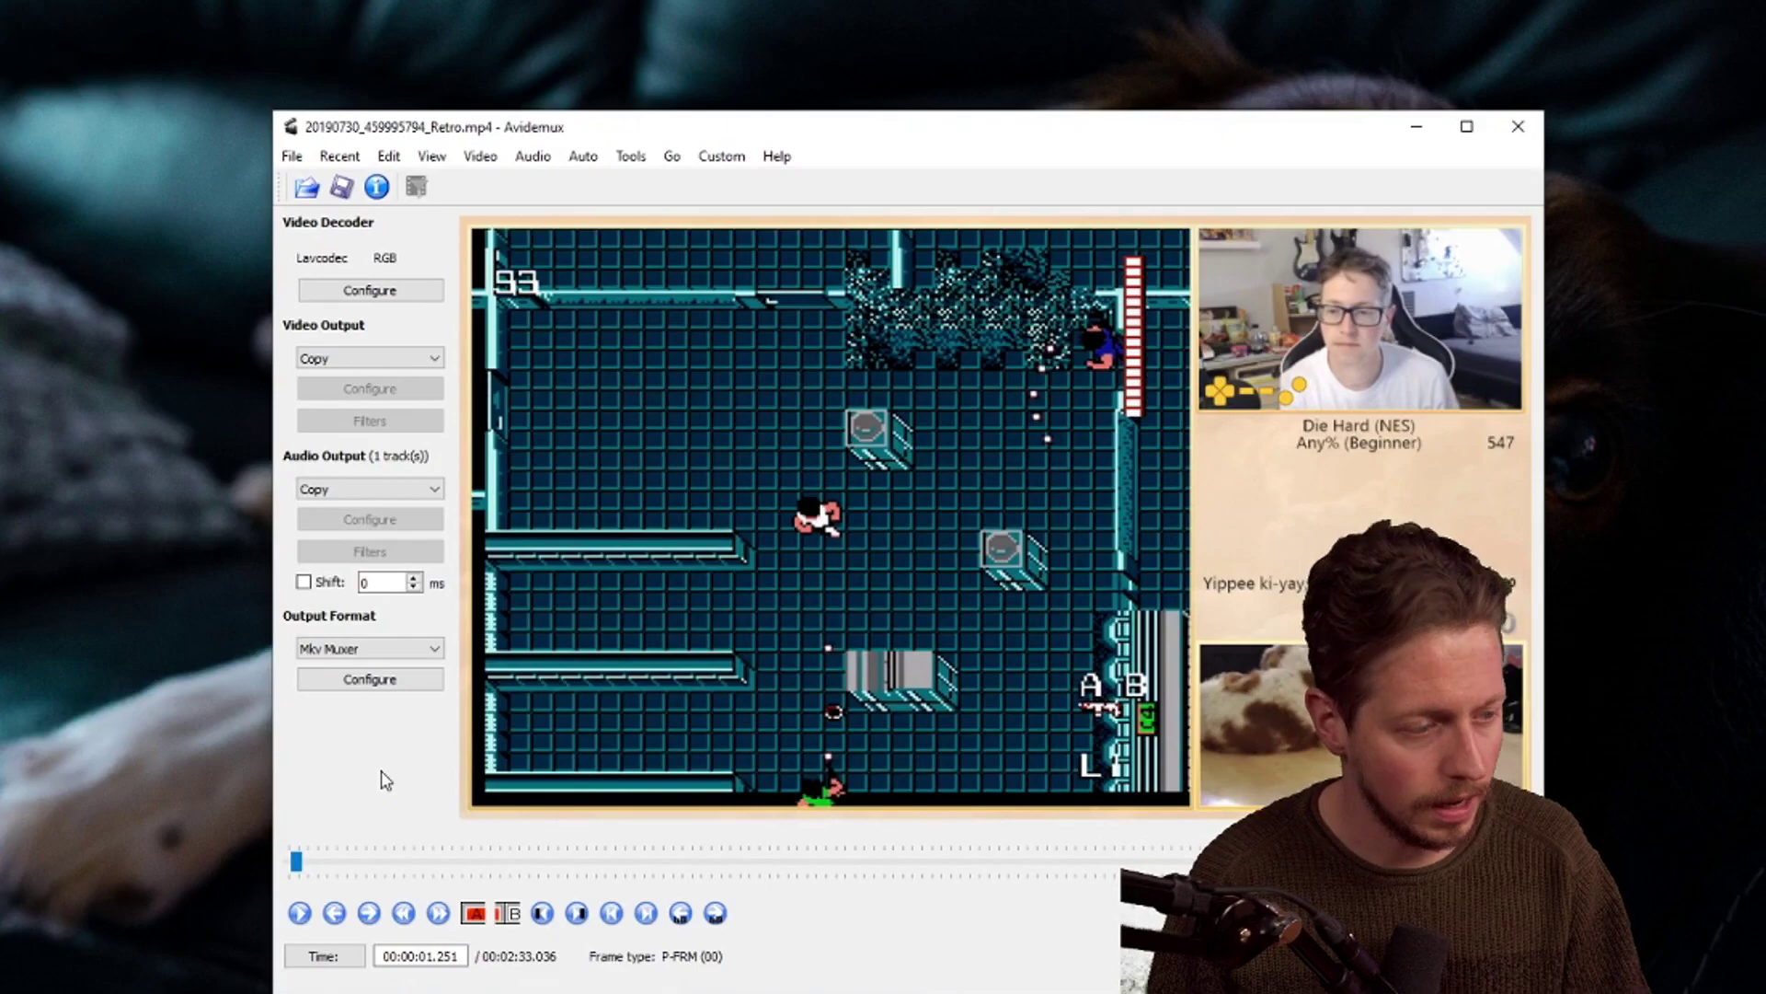
pyautogui.press('Left')
pyautogui.press('Left')
pyautogui.press('Left')
pyautogui.press('Left')
pyautogui.press('Left')
pyautogui.press('Left')
pyautogui.press('Left')
pyautogui.press('Left')
pyautogui.press('Left')
pyautogui.press('Left')
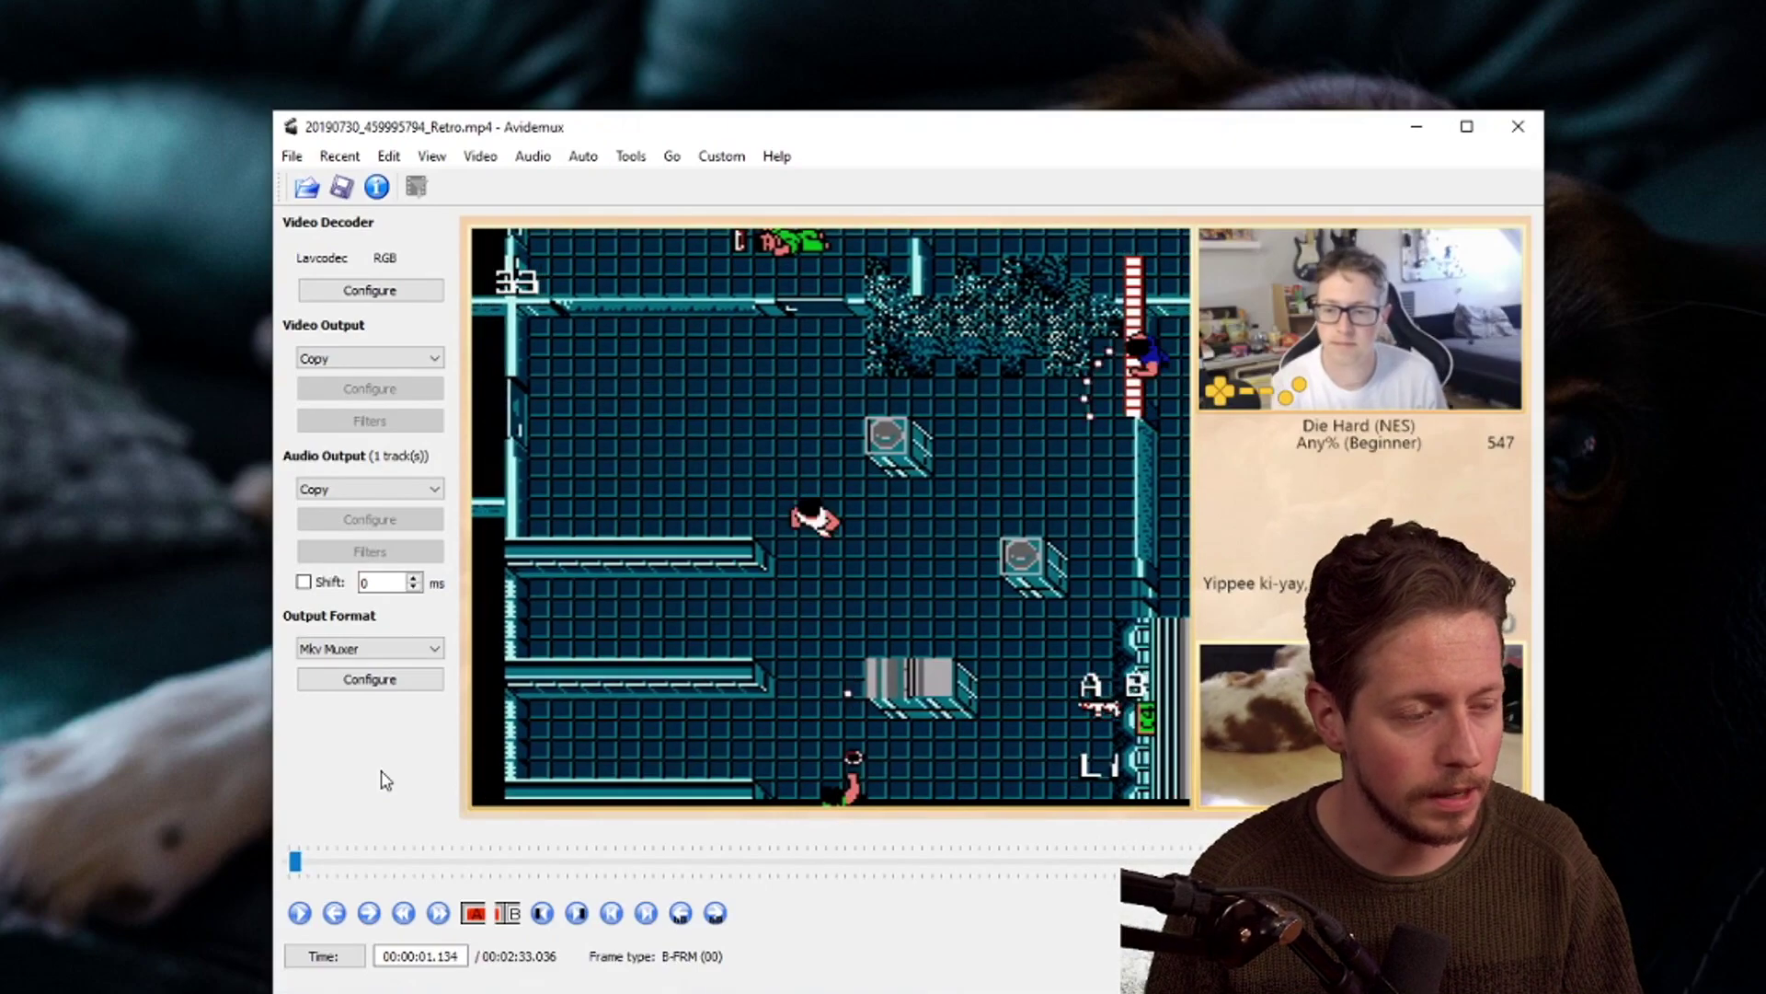
pyautogui.press('Left')
pyautogui.press('Left')
pyautogui.press('Left')
pyautogui.press('Left')
pyautogui.press('Left')
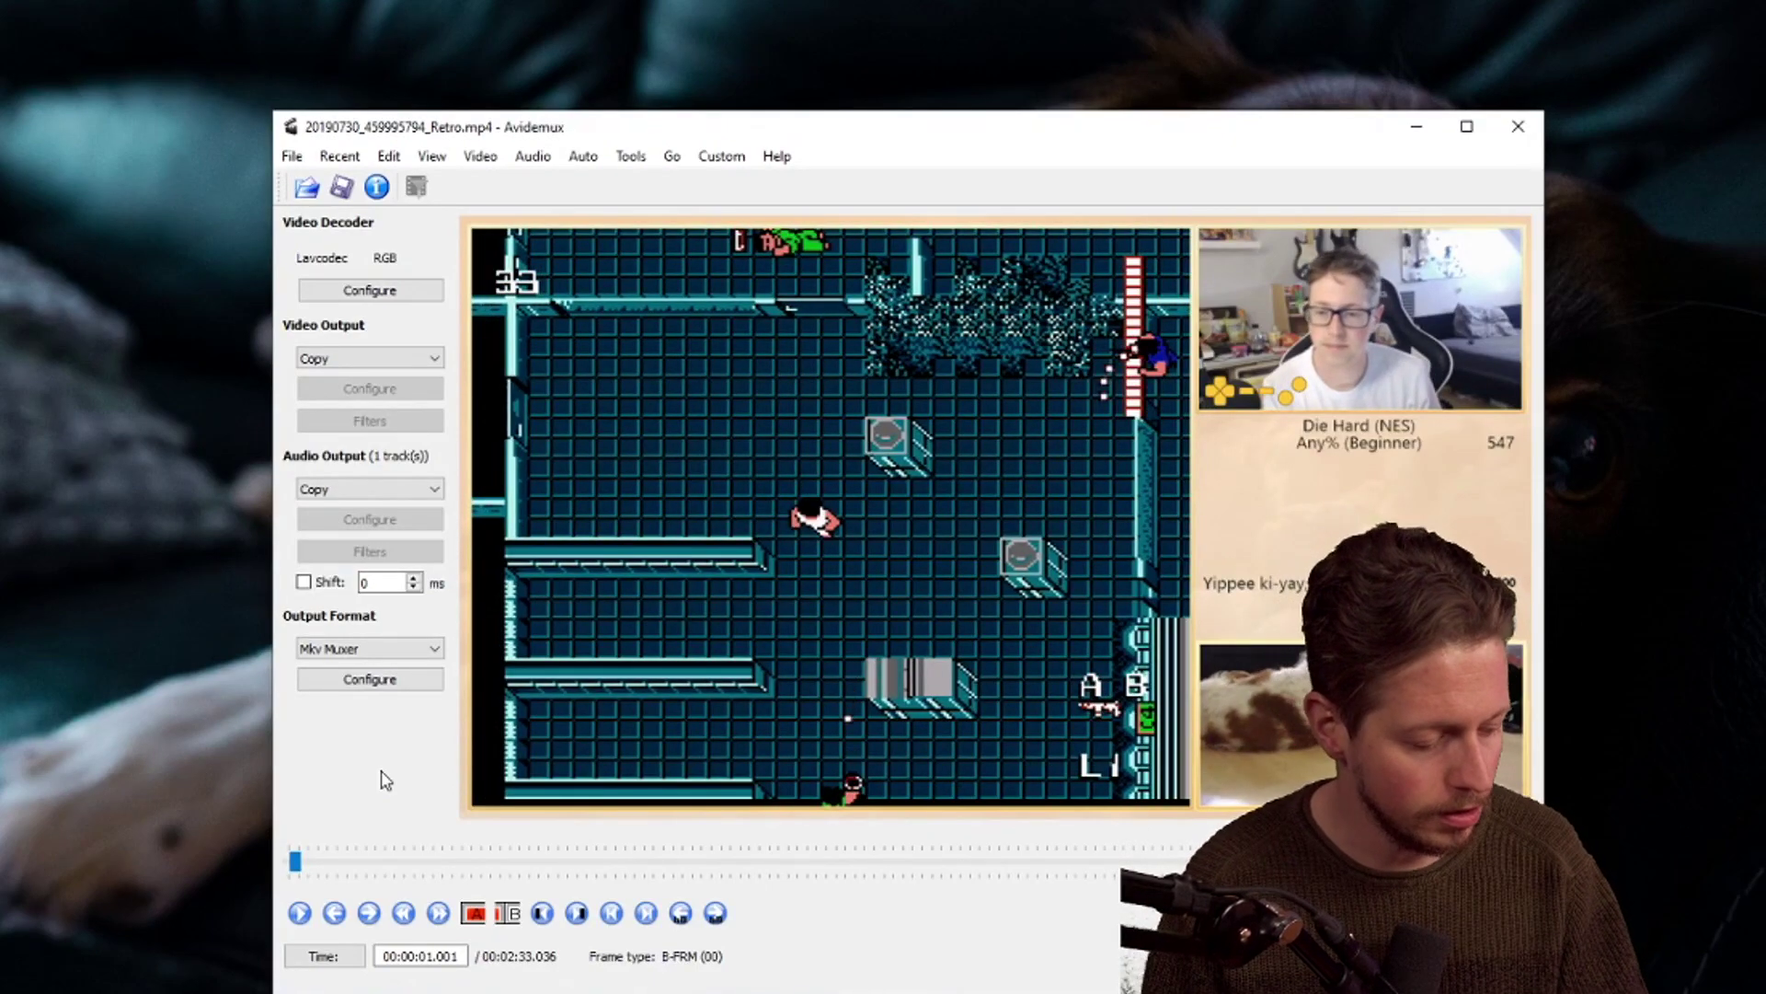
pyautogui.press('Up')
pyautogui.press('Up')
pyautogui.press('Up')
pyautogui.press('Up')
pyautogui.press('Up')
pyautogui.press('Up')
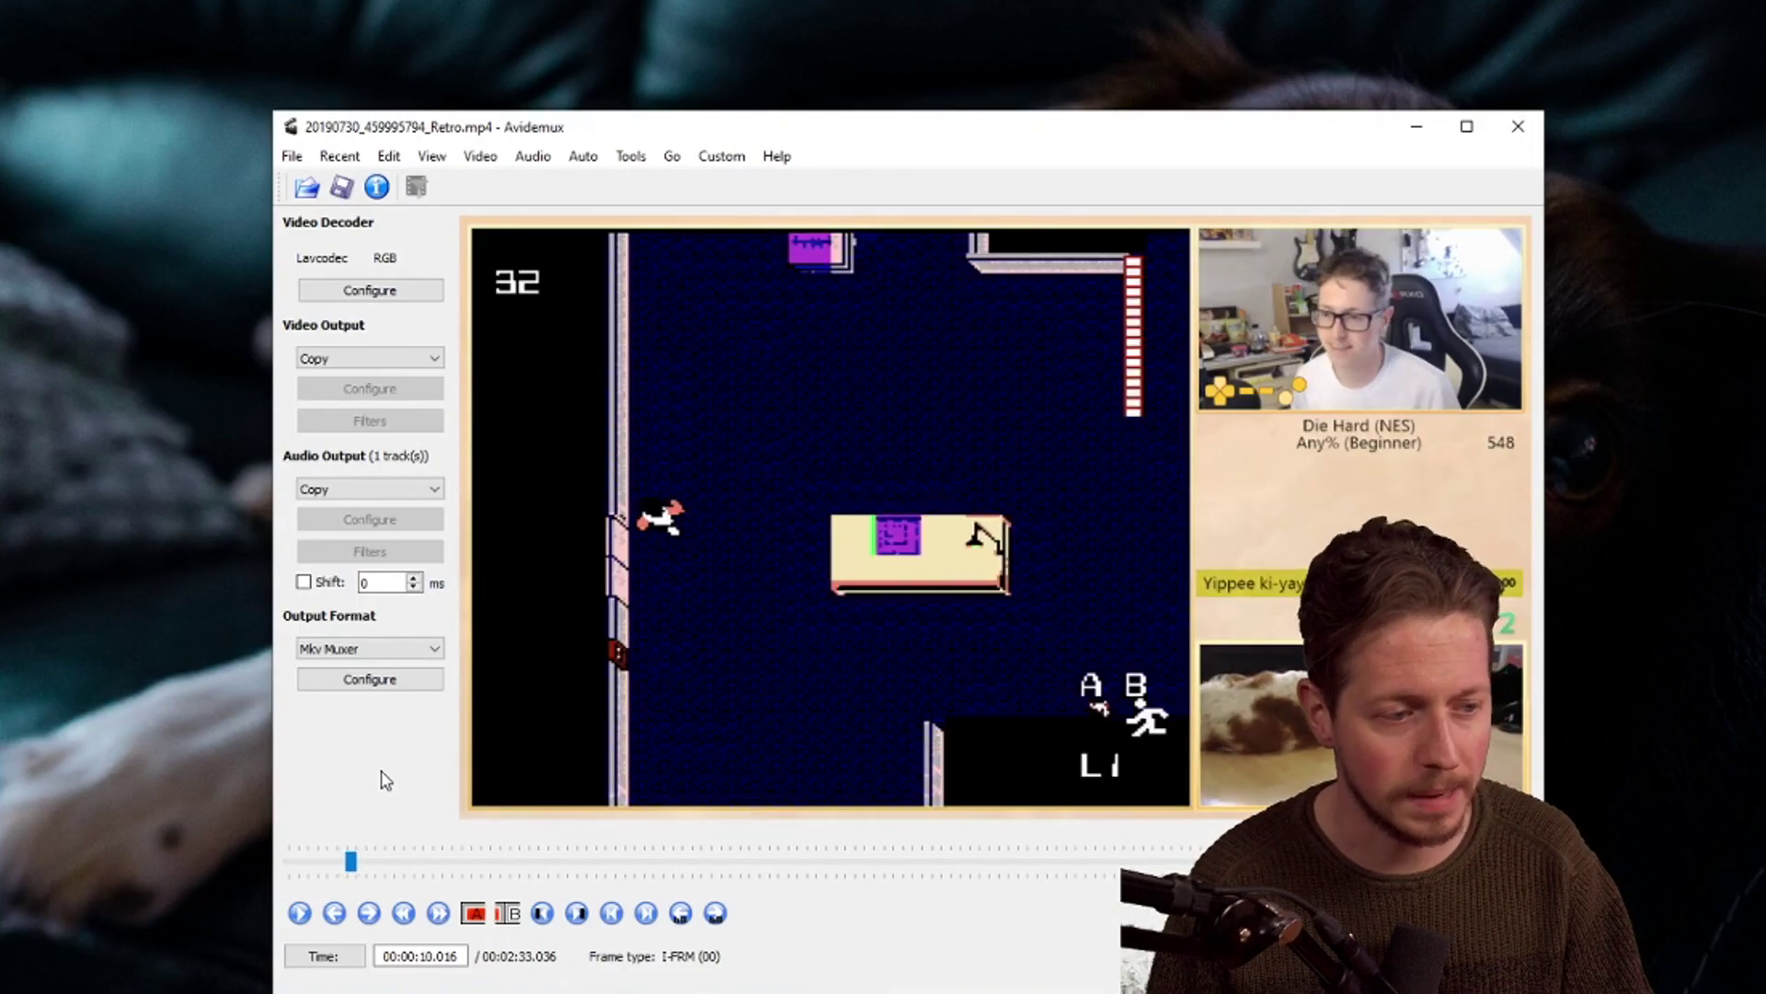
pyautogui.press('Up')
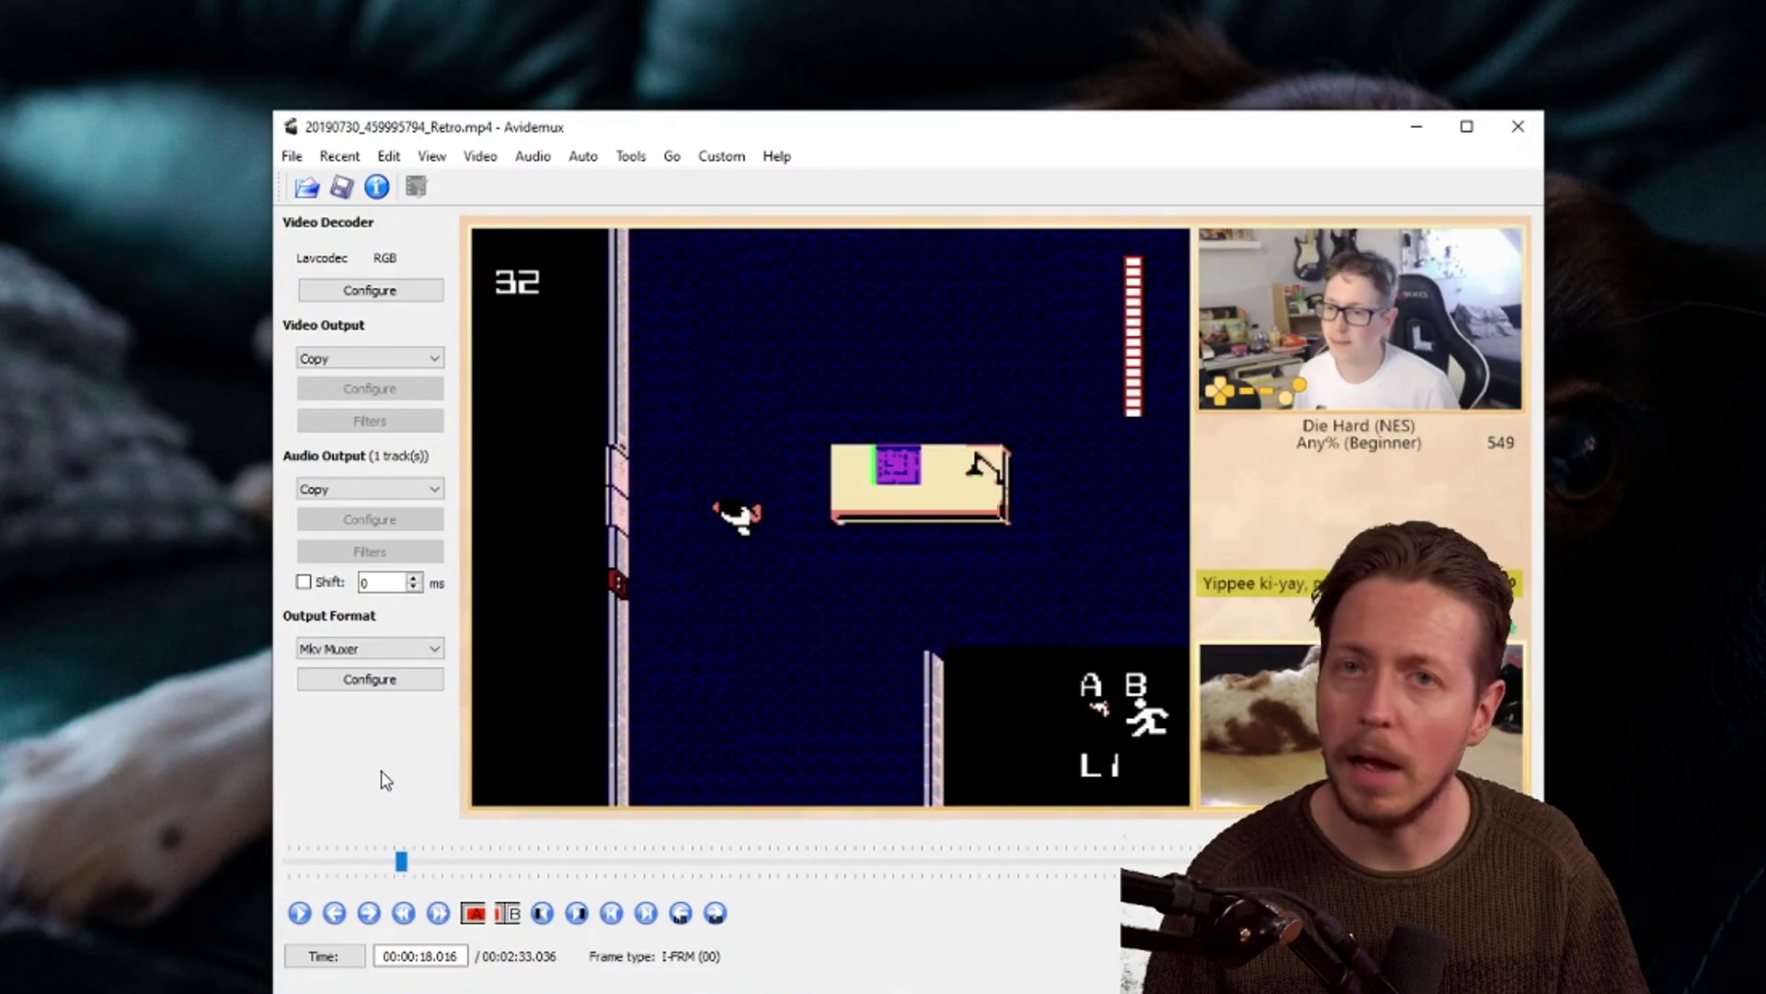
pyautogui.press('Down')
pyautogui.press('Down')
pyautogui.press('Down')
pyautogui.press('Down')
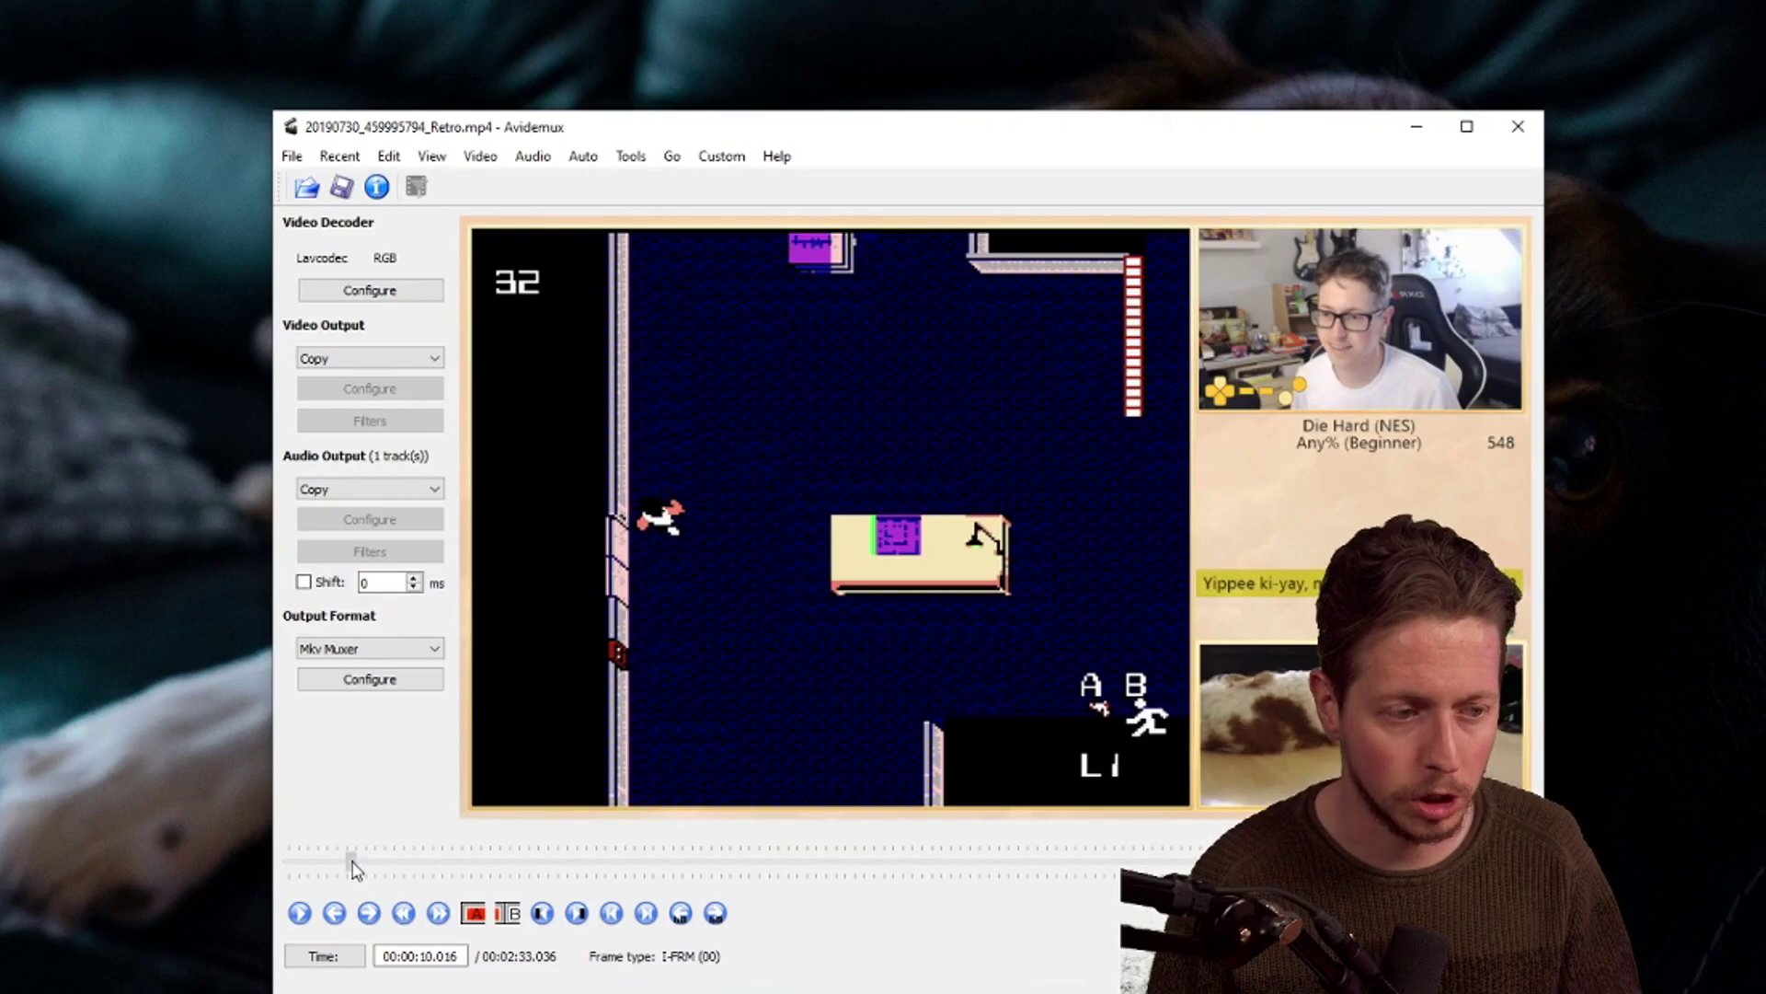
pyautogui.moveTo(353, 863); pyautogui.dragTo(396, 863)
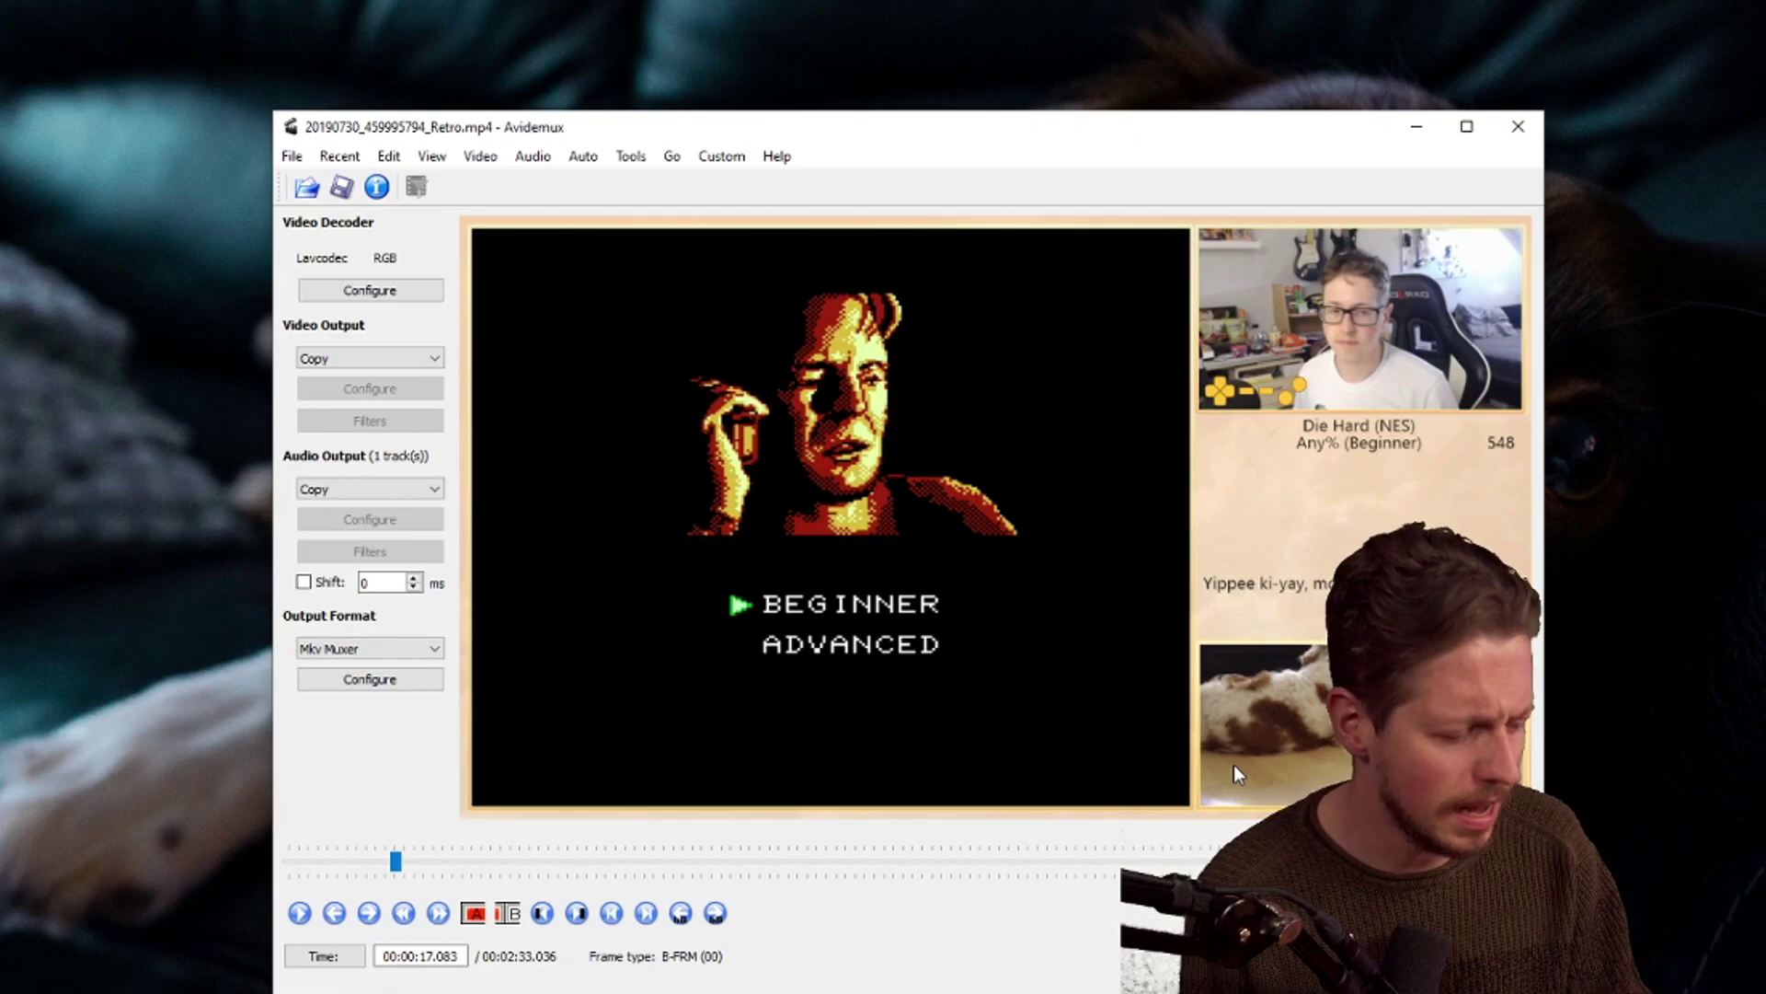
pyautogui.press('Right')
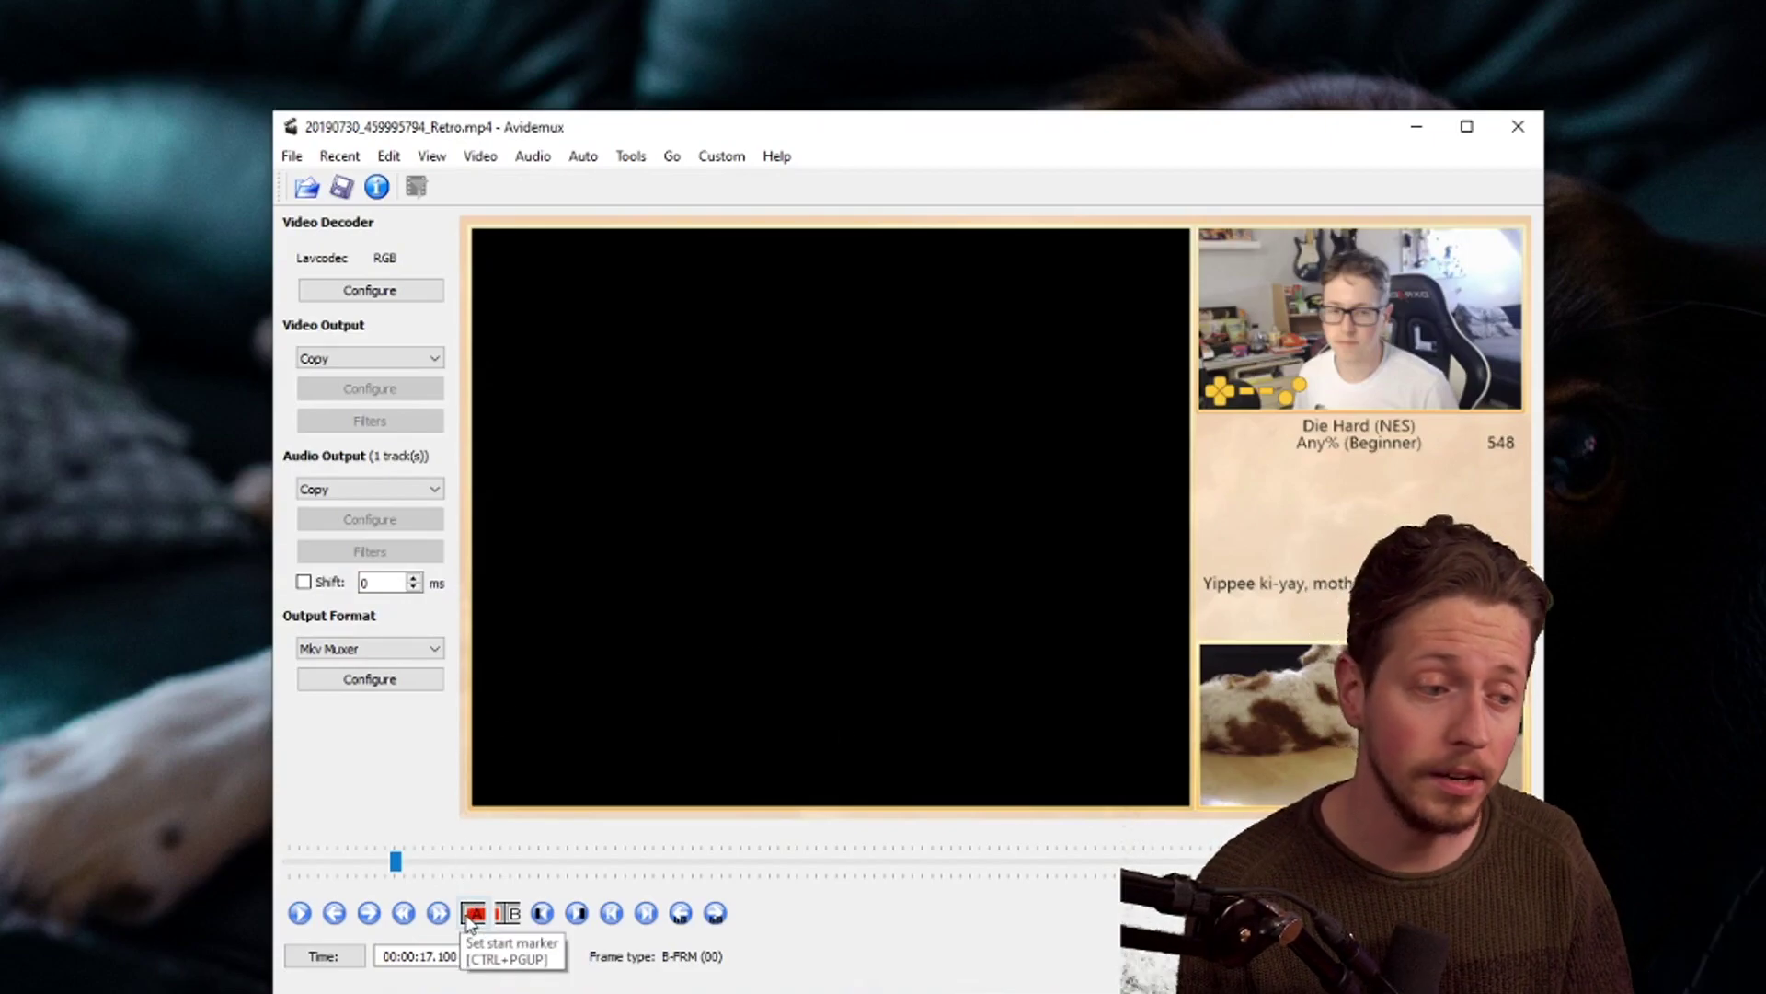
# Step: Set marker A at 00:00:17.100, then find 00:02:14.050 where 'YOU WIN. GAME OVER.' is readable
pyautogui.click(472, 915)
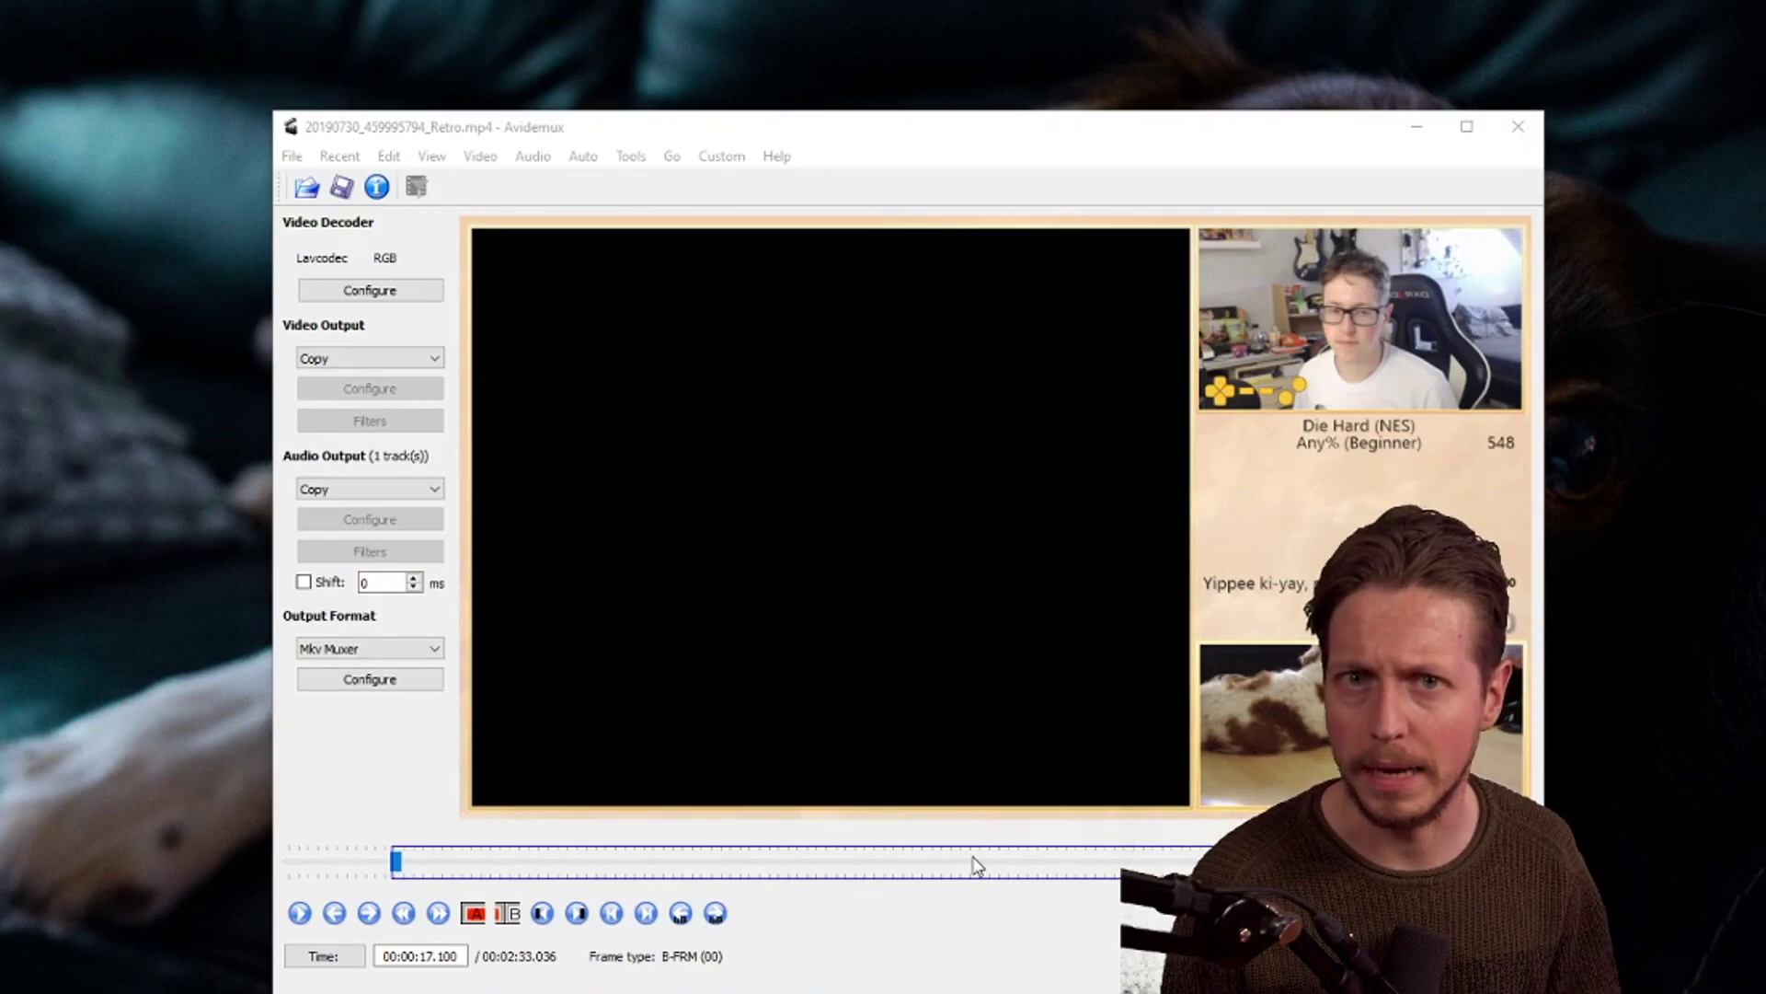
pyautogui.click(1125, 862)
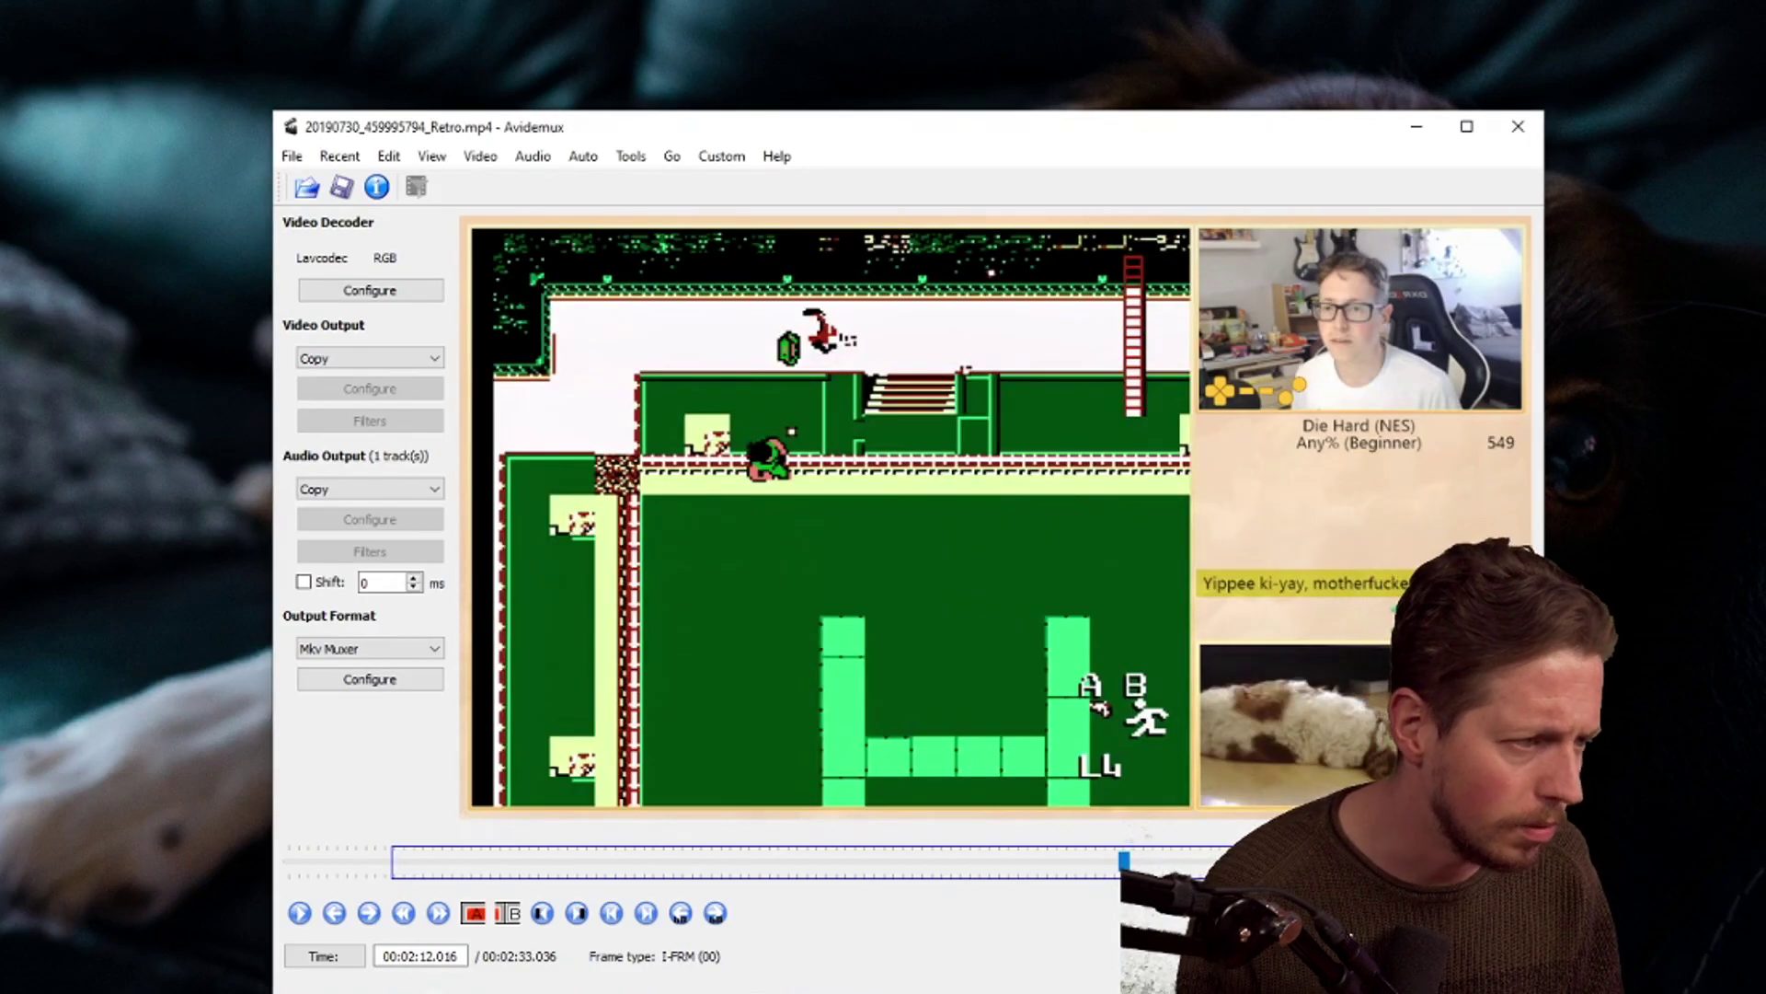
pyautogui.press('Right')
pyautogui.press('Right')
pyautogui.press('Right')
pyautogui.press('Right')
pyautogui.press('Right')
pyautogui.press('Right')
pyautogui.press('Right')
pyautogui.press('Right')
pyautogui.press('Right')
pyautogui.press('Right')
pyautogui.press('Right')
pyautogui.press('Right')
pyautogui.press('Right')
pyautogui.press('Right')
pyautogui.press('Right')
pyautogui.press('Right')
pyautogui.press('Right')
pyautogui.press('Right')
pyautogui.press('Right')
pyautogui.press('Right')
pyautogui.press('Right')
pyautogui.press('Right')
pyautogui.press('Right')
pyautogui.press('Right')
pyautogui.press('Right')
pyautogui.press('Right')
pyautogui.press('Right')
pyautogui.press('Right')
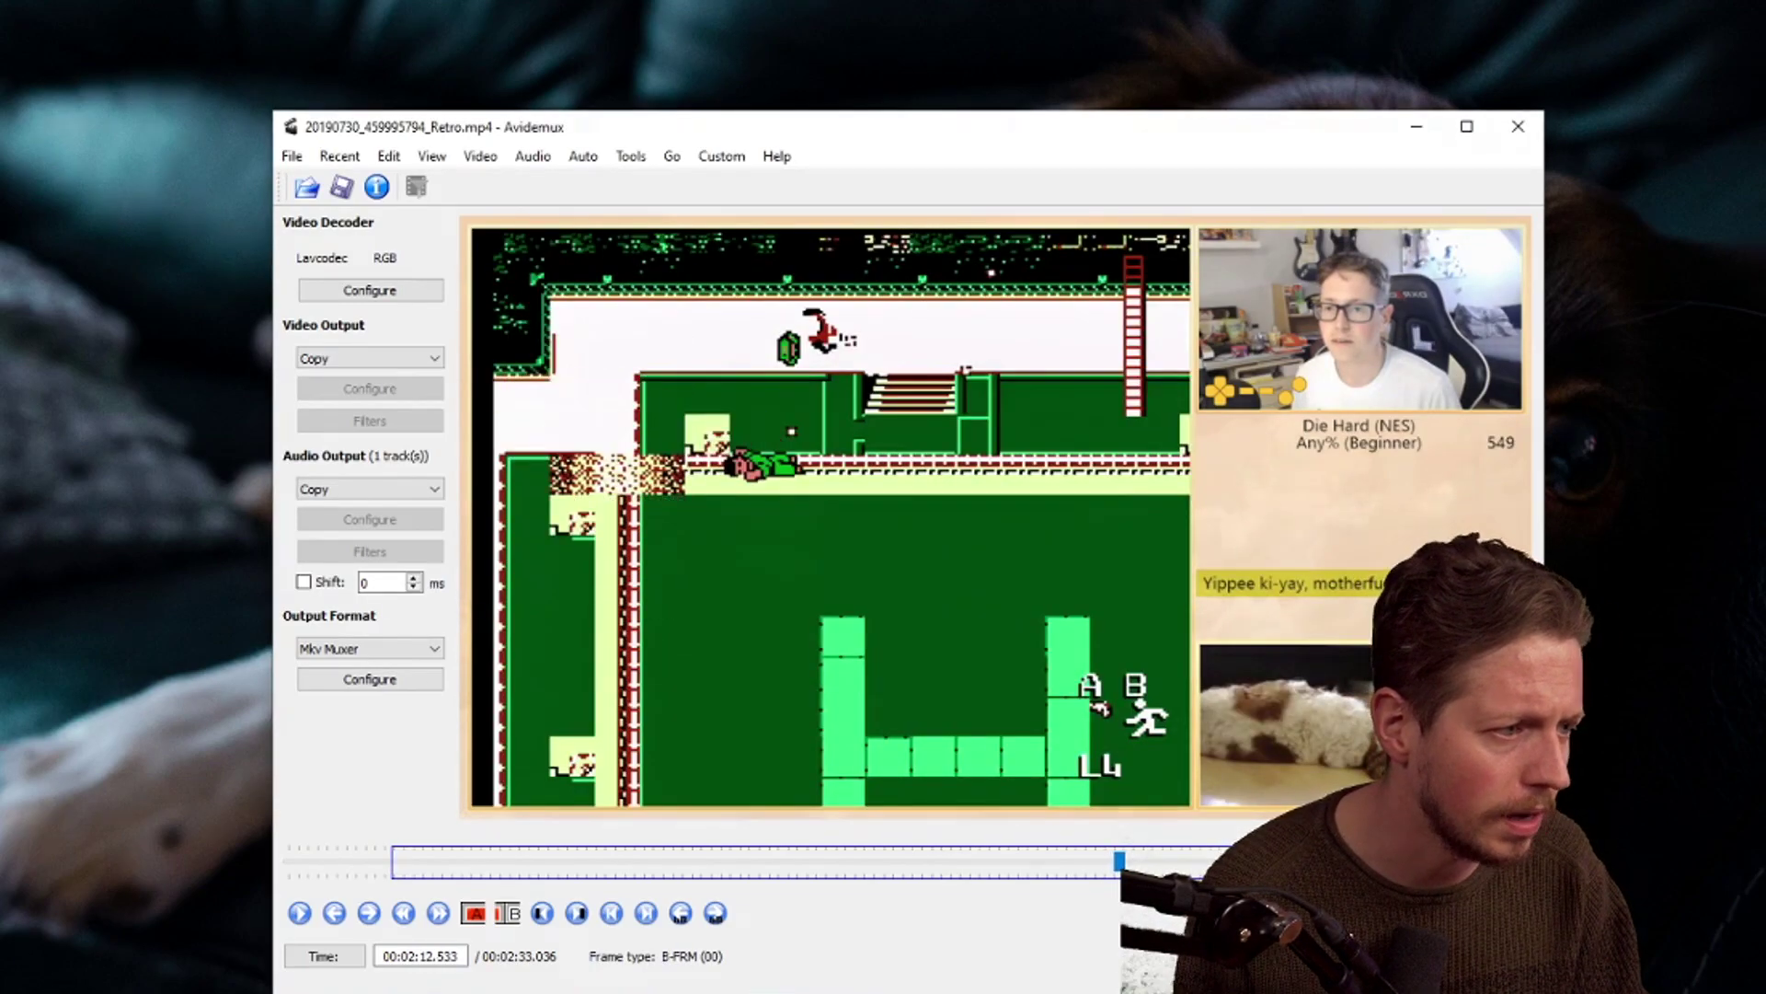
pyautogui.press('Right')
pyautogui.press('Right')
pyautogui.press('Right')
pyautogui.press('Right')
pyautogui.press('Right')
pyautogui.press('Right')
pyautogui.press('Right')
pyautogui.press('Right')
pyautogui.press('Right')
pyautogui.press('Right')
pyautogui.press('Right')
pyautogui.press('Right')
pyautogui.press('Right')
pyautogui.press('Right')
pyautogui.press('Right')
pyautogui.press('Right')
pyautogui.press('Right')
pyautogui.press('Right')
pyautogui.press('Right')
pyautogui.press('Right')
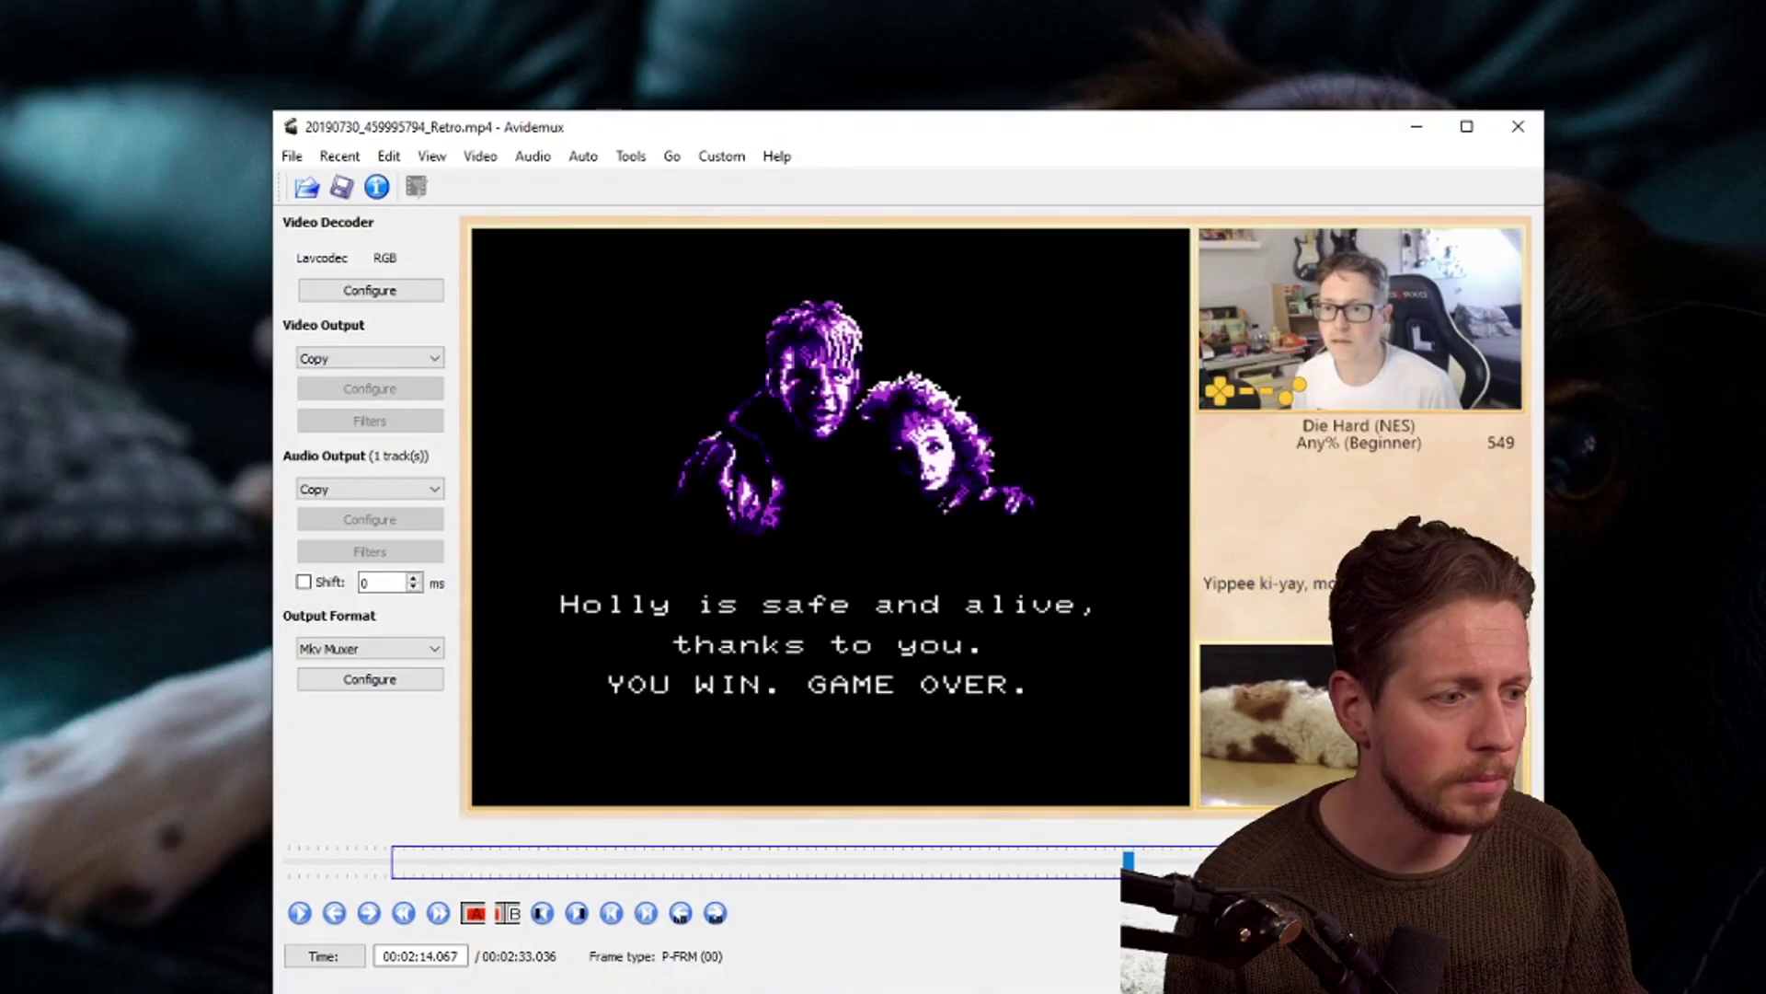
pyautogui.press('Left')
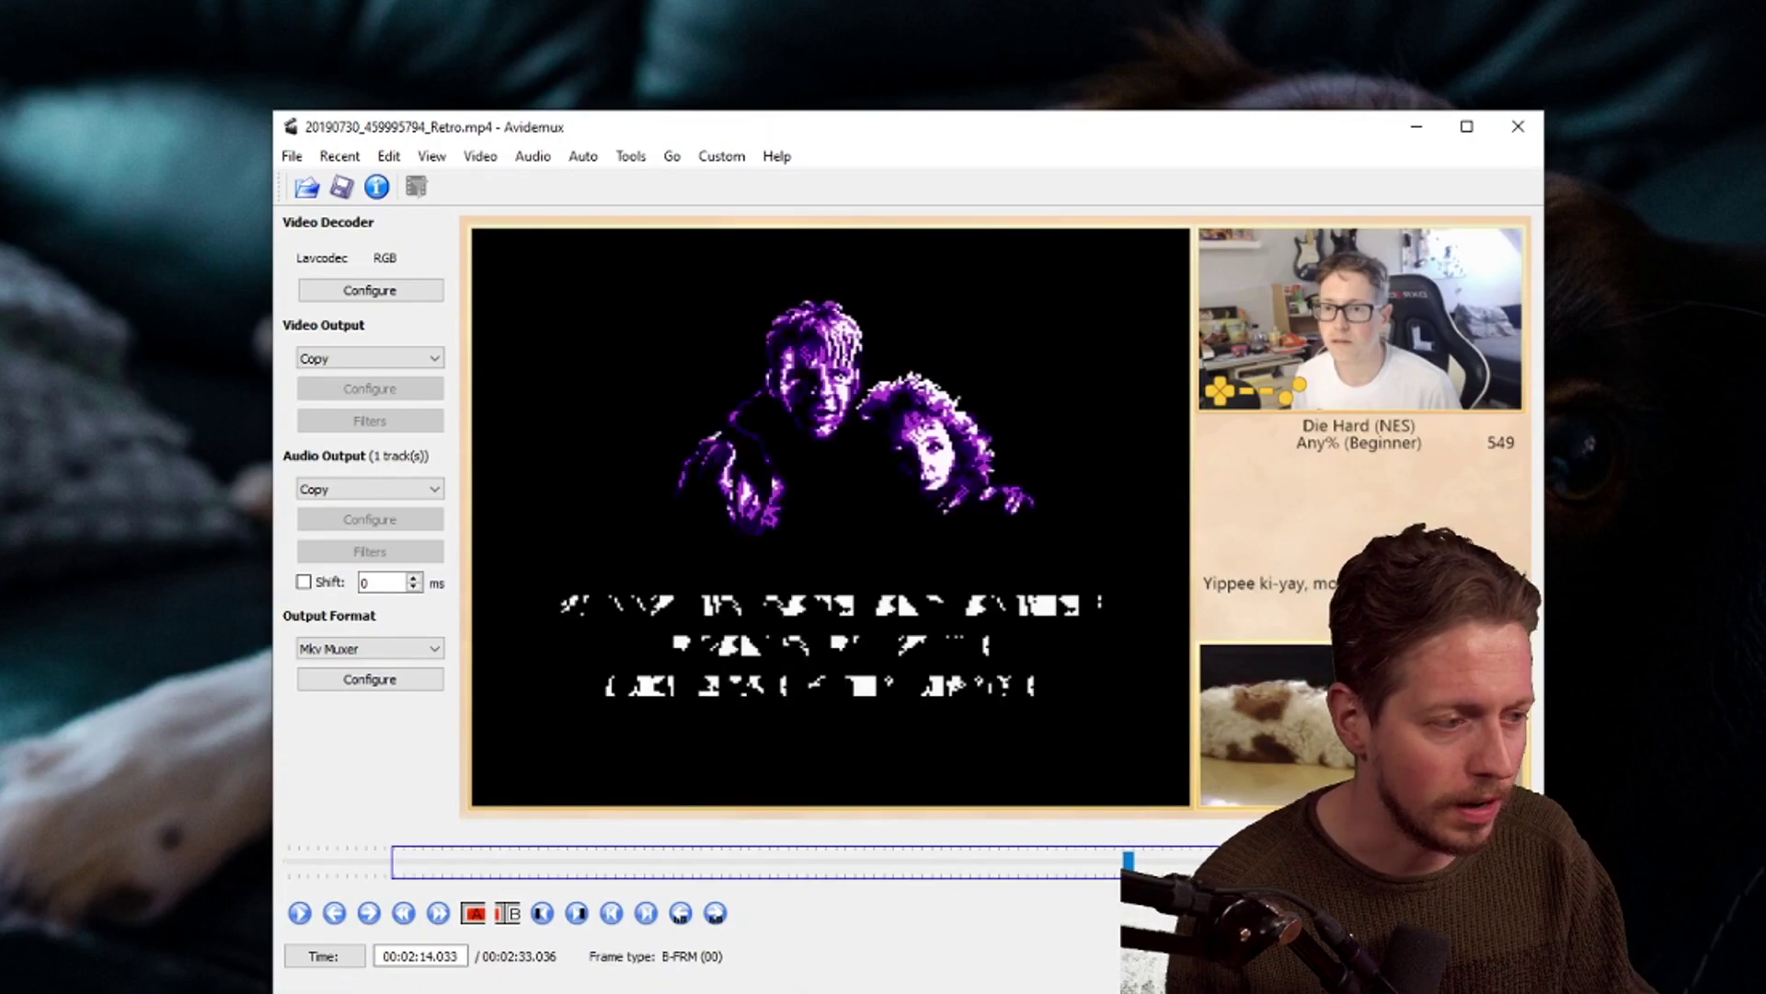
pyautogui.press('Right')
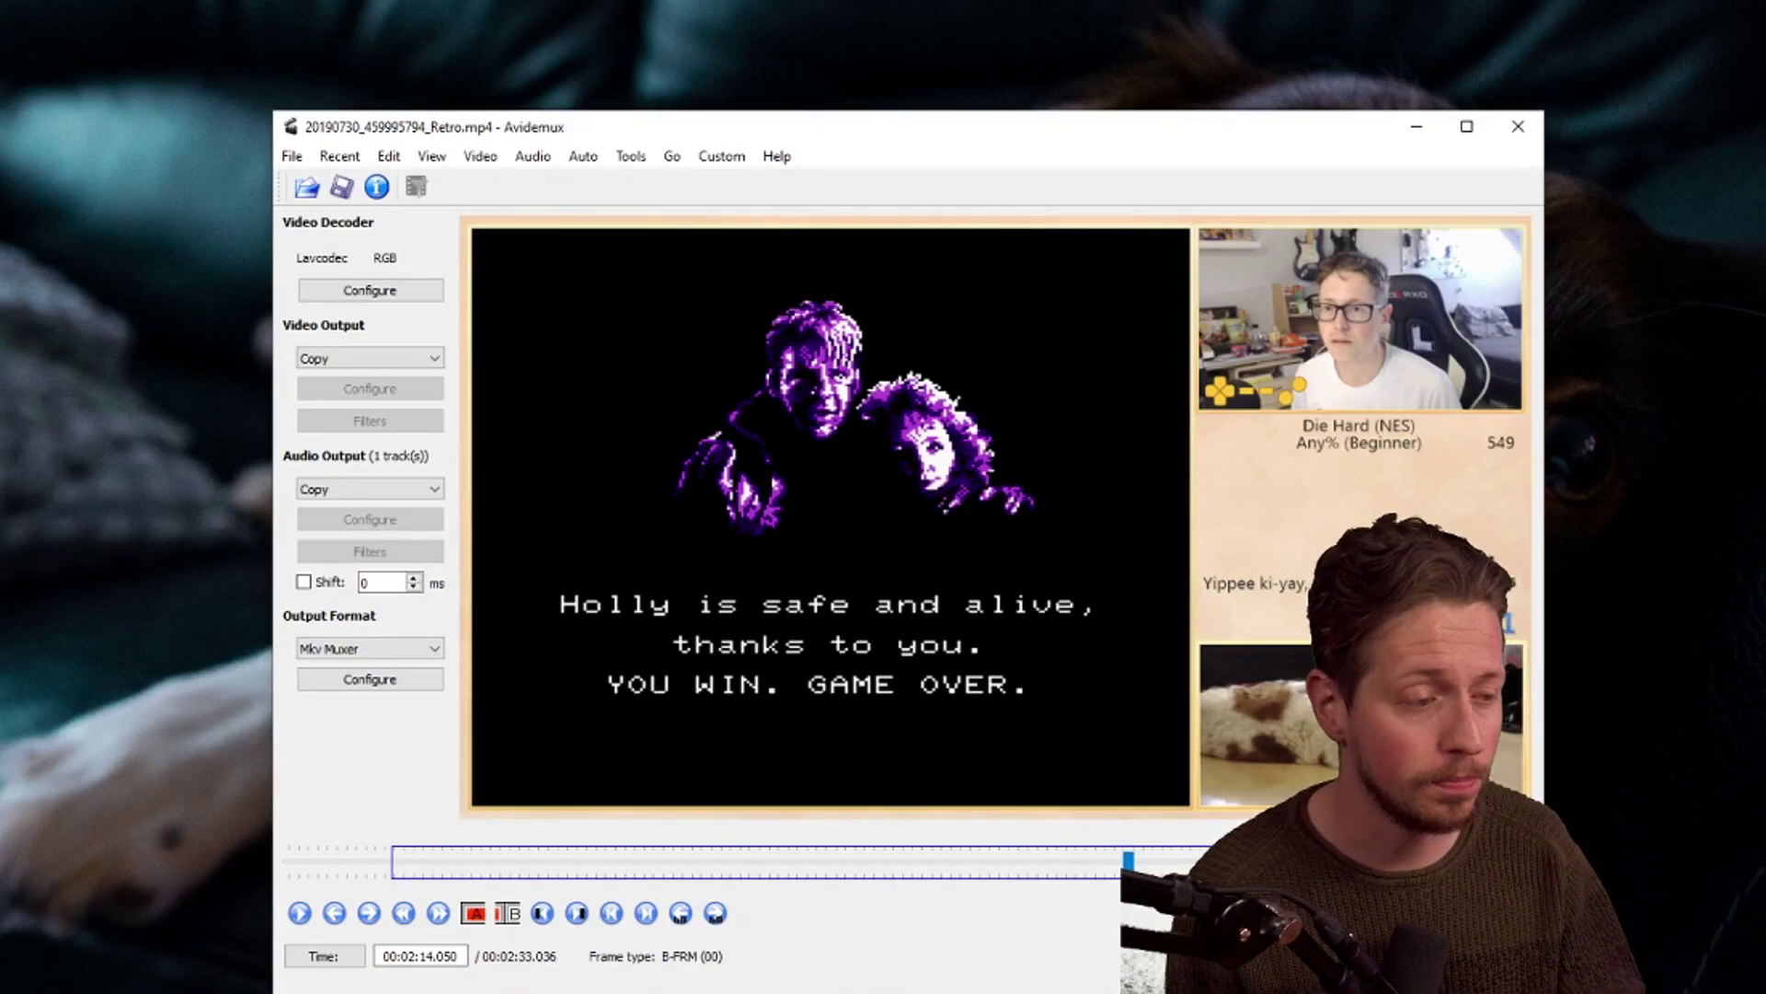
# Step: Set marker B at 00:02:14.050, giving a 00:01:56.950 selection
pyautogui.click(509, 913)
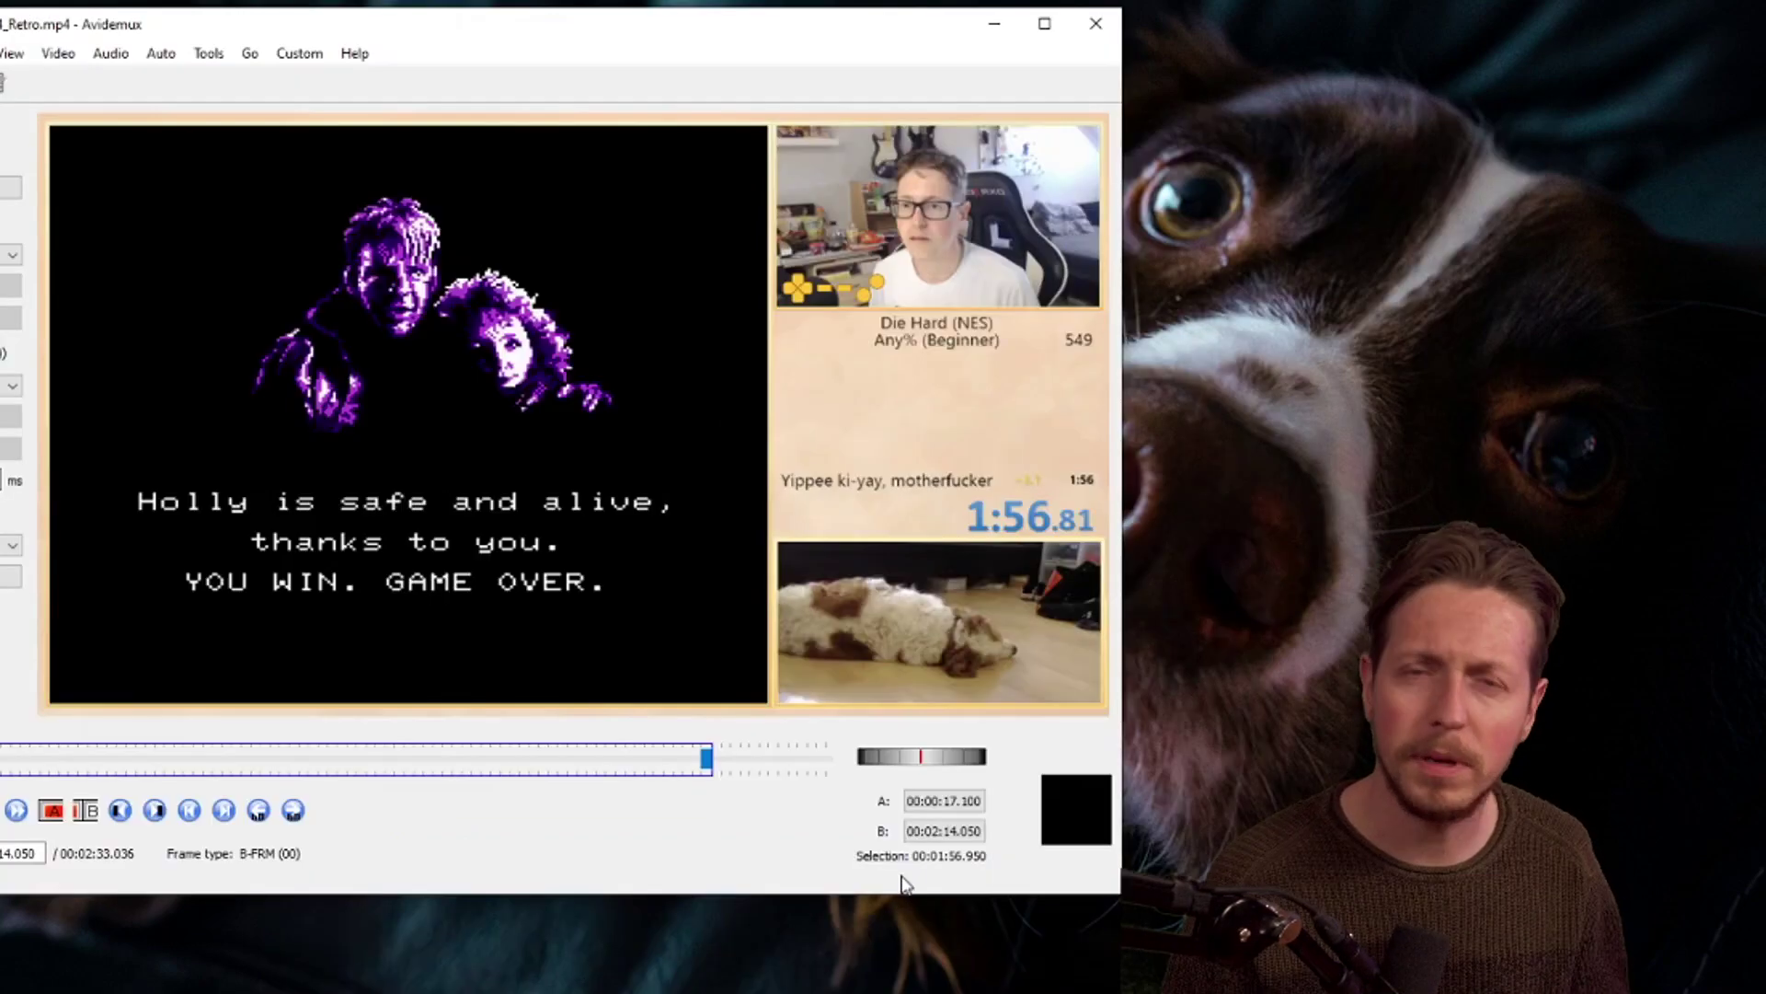